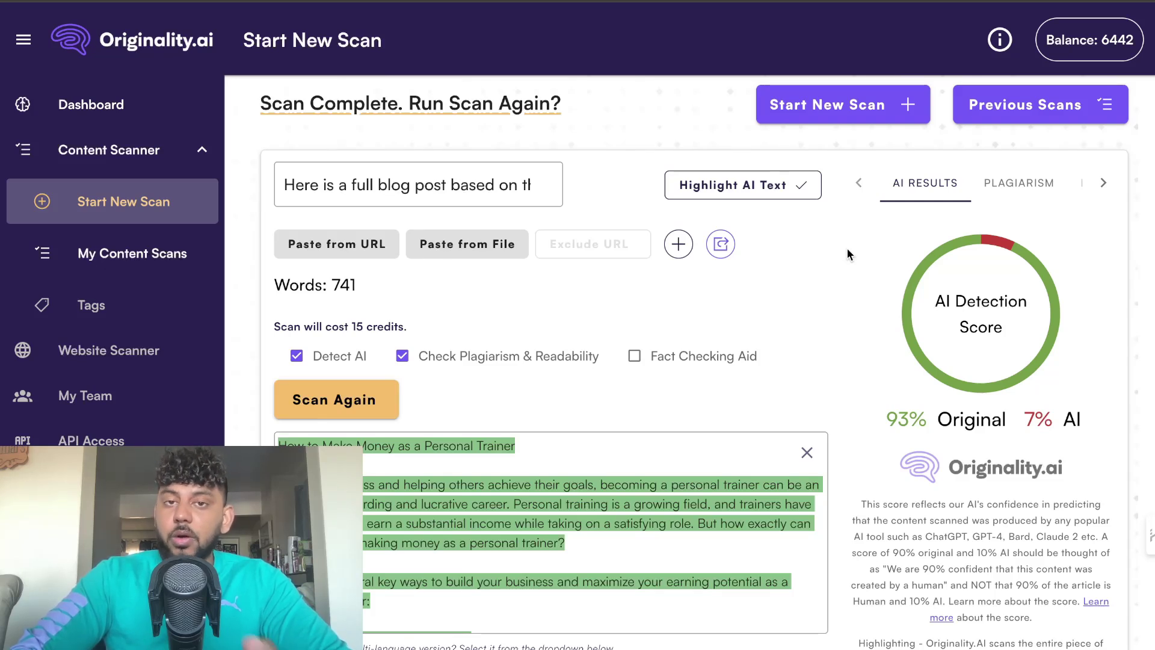
# Step: Scroll the earlier scan results and highlight the 93% Original score
pyautogui.scroll(-1, 847, 253)
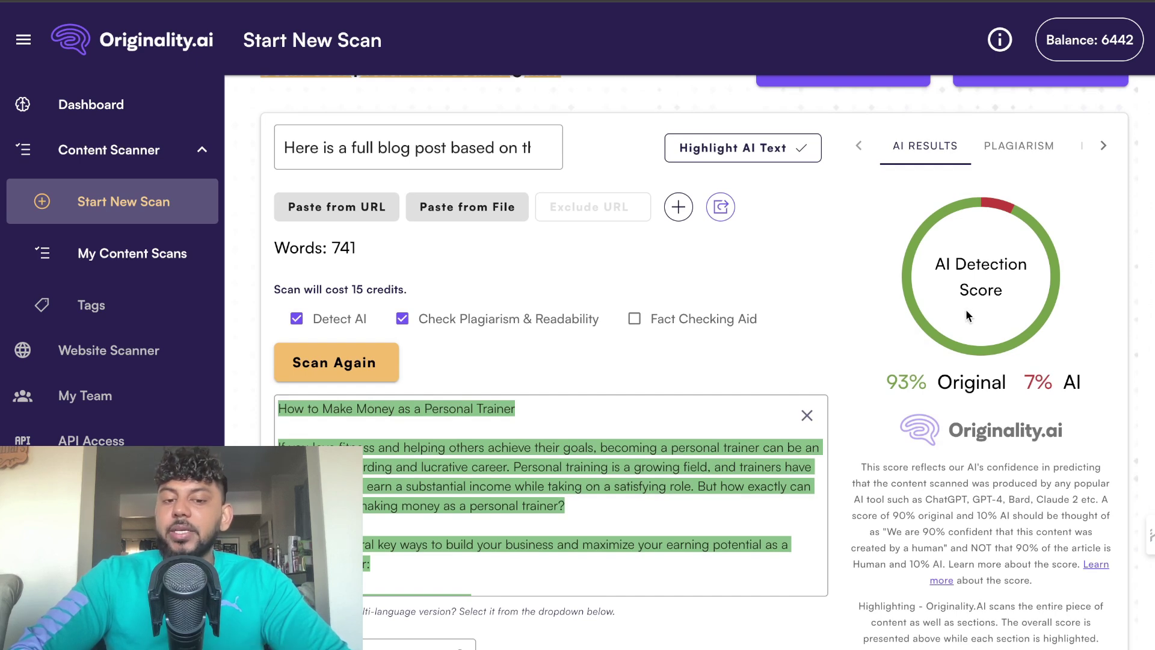
pyautogui.scroll(-1, 966, 310)
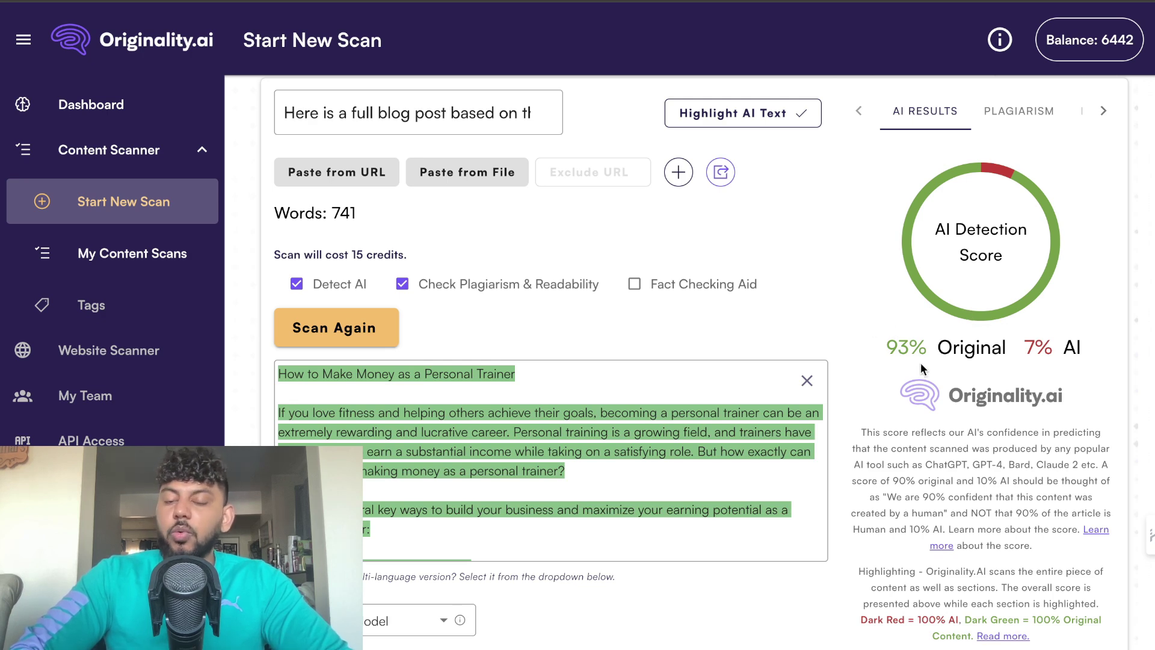
pyautogui.moveTo(1003, 349); pyautogui.dragTo(871, 349)
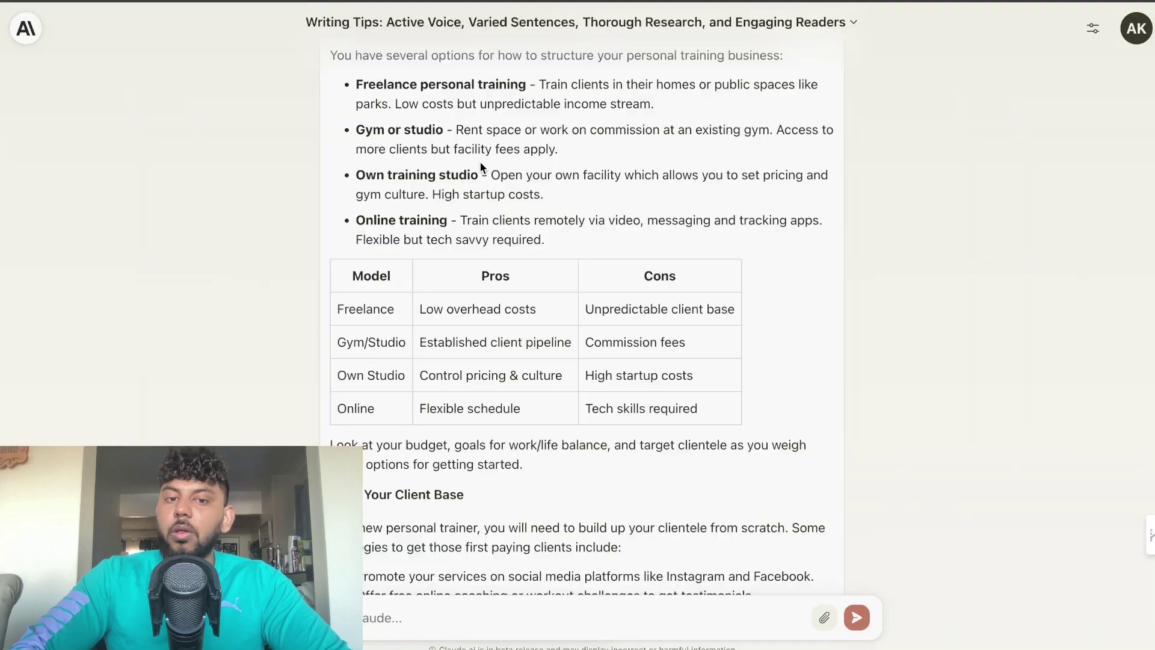
pyautogui.scroll(15, 480, 162)
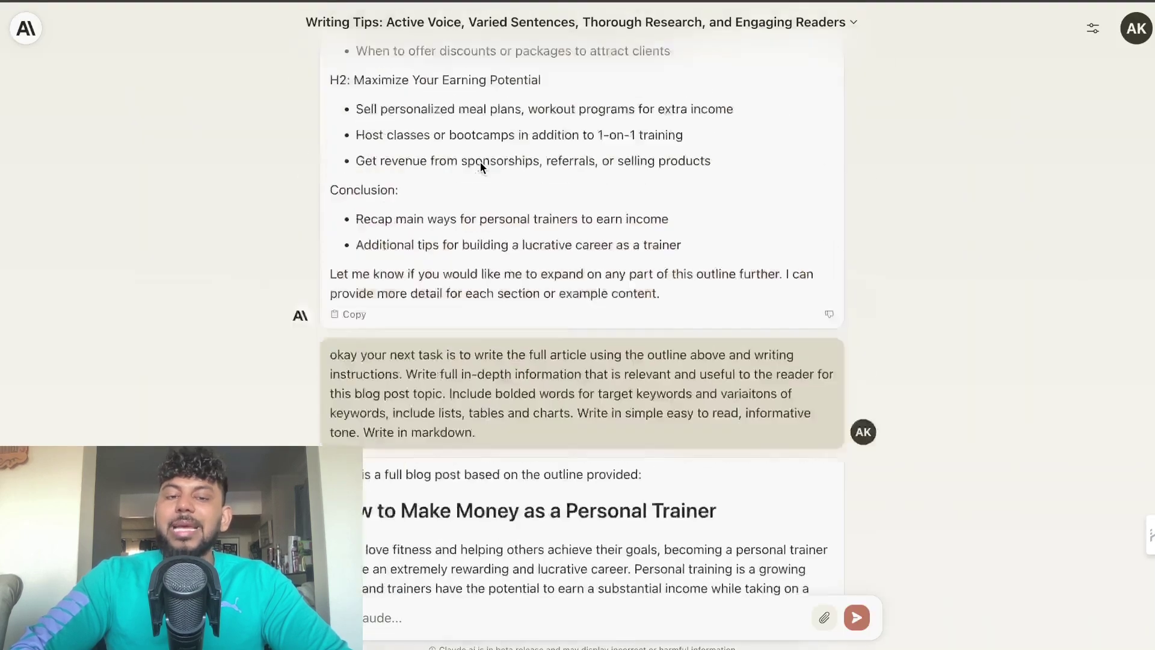
pyautogui.scroll(20, 480, 163)
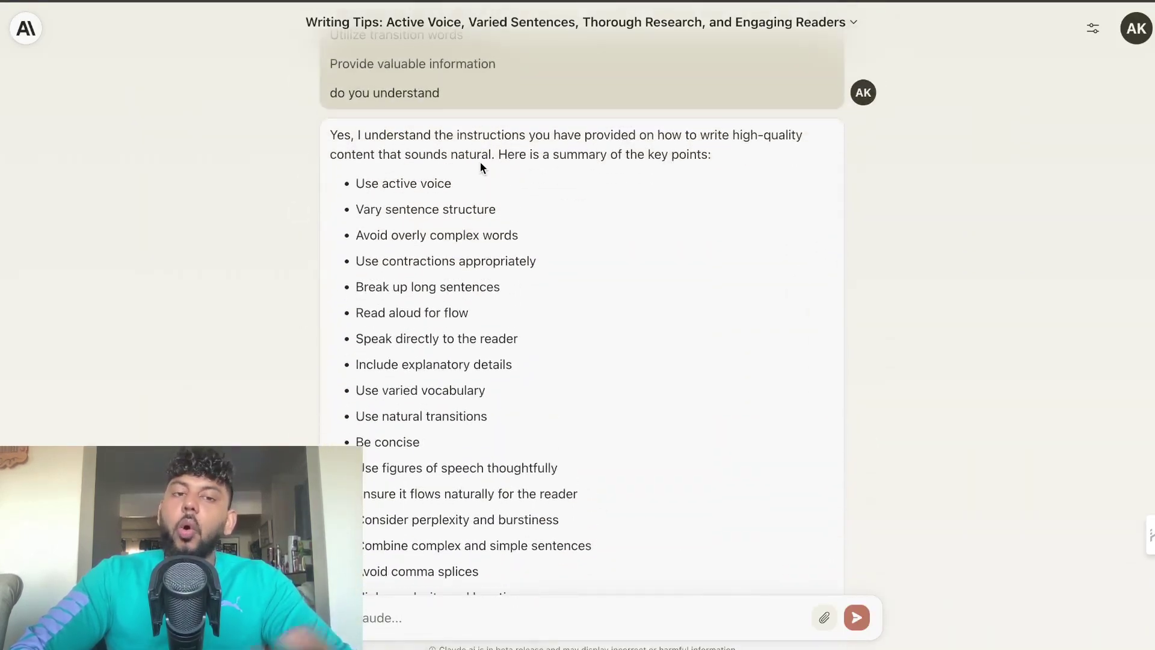
pyautogui.scroll(8, 480, 167)
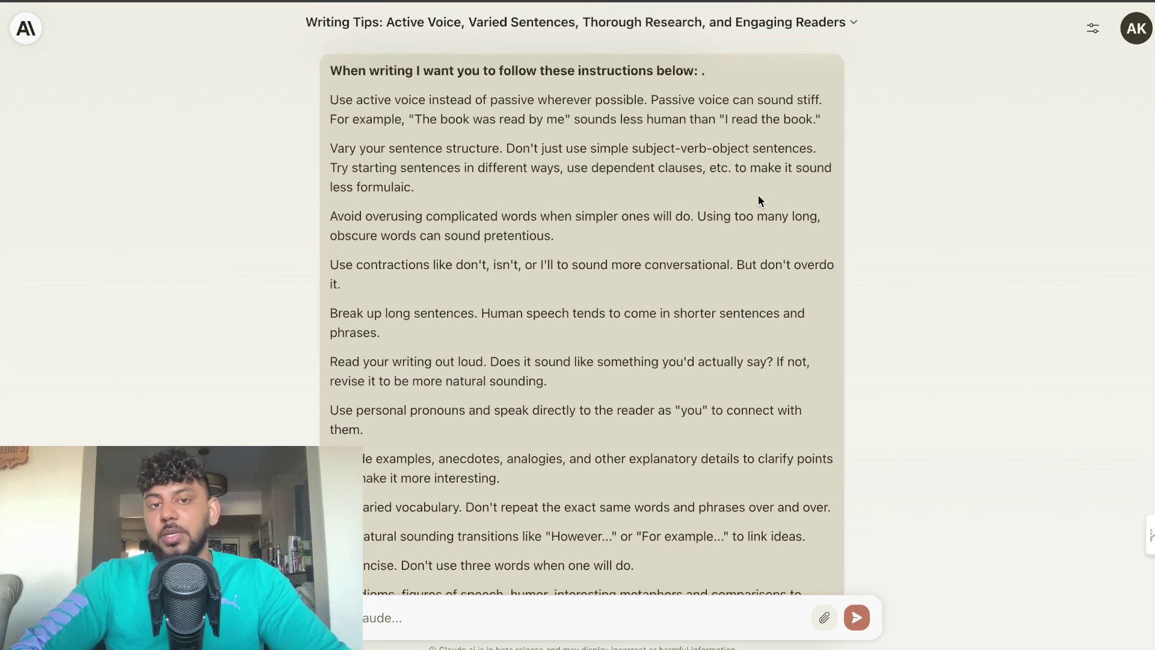
pyautogui.scroll(-5, 592, 558)
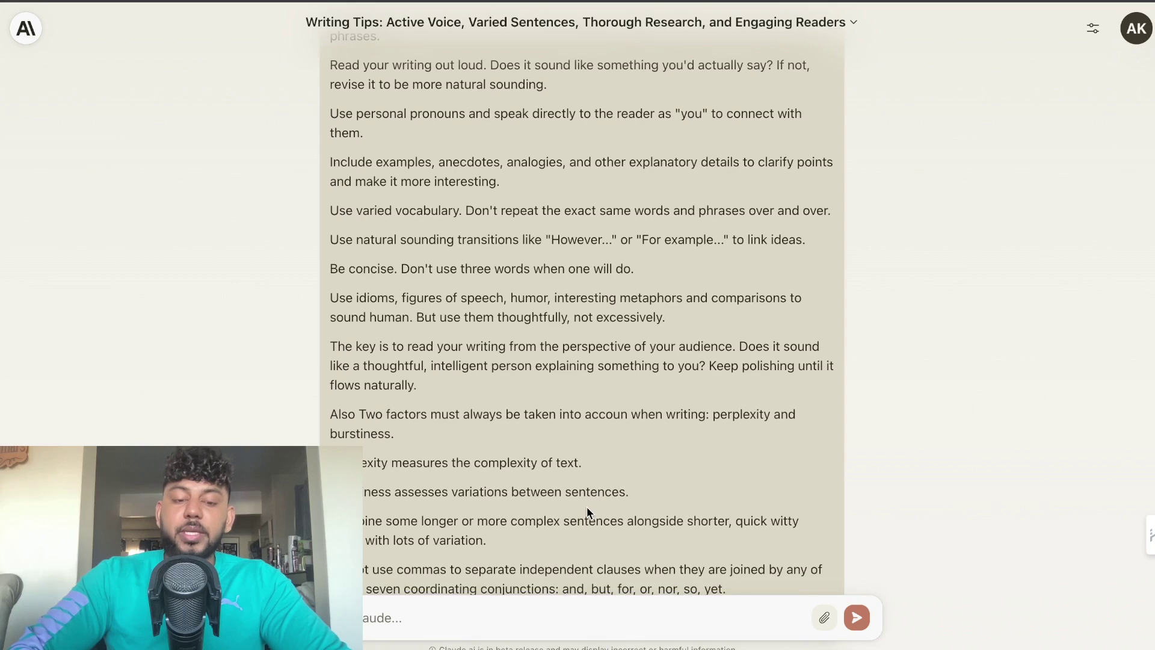
pyautogui.scroll(6, 587, 507)
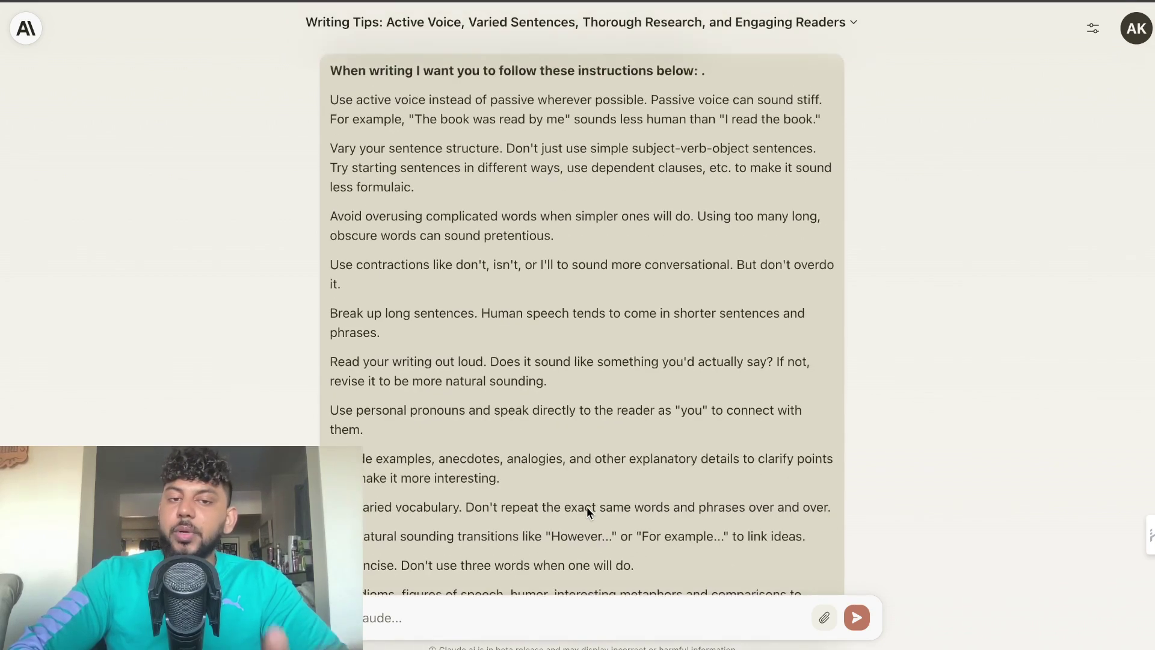
pyautogui.scroll(-1, 587, 507)
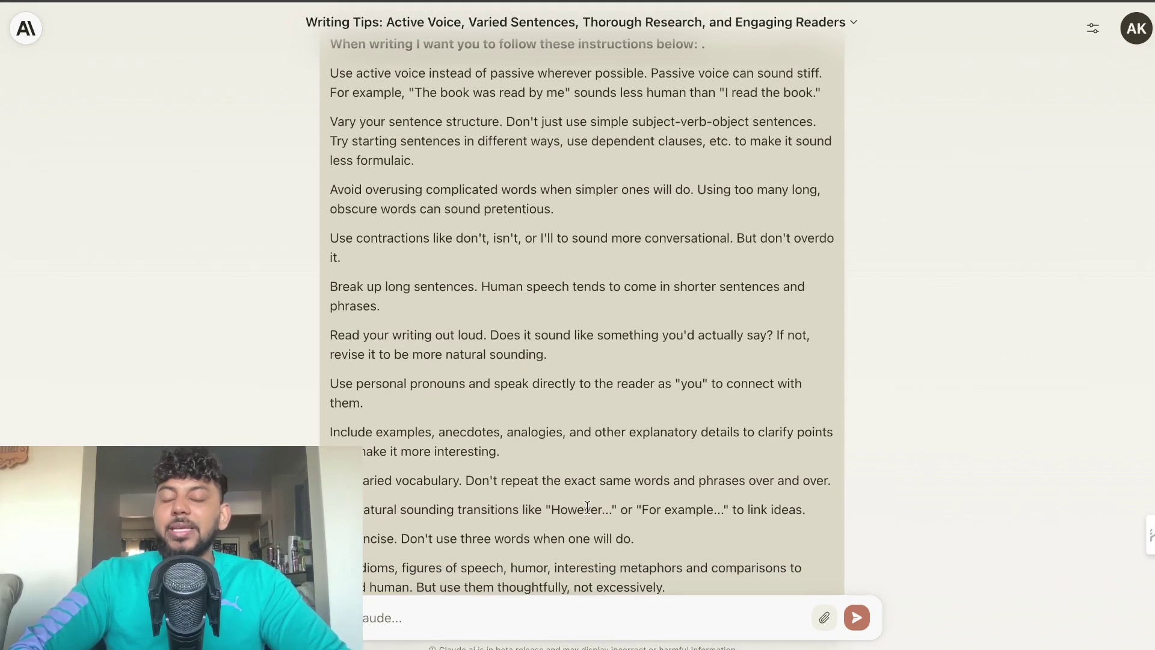
pyautogui.scroll(-4, 587, 507)
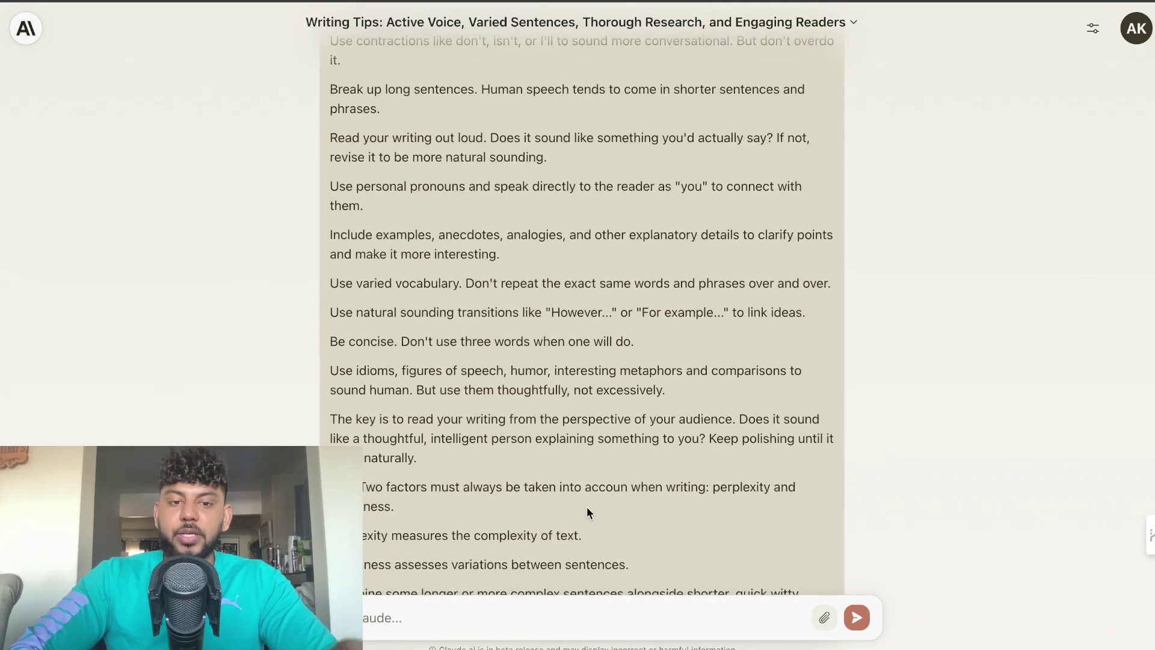
pyautogui.scroll(-1, 590, 507)
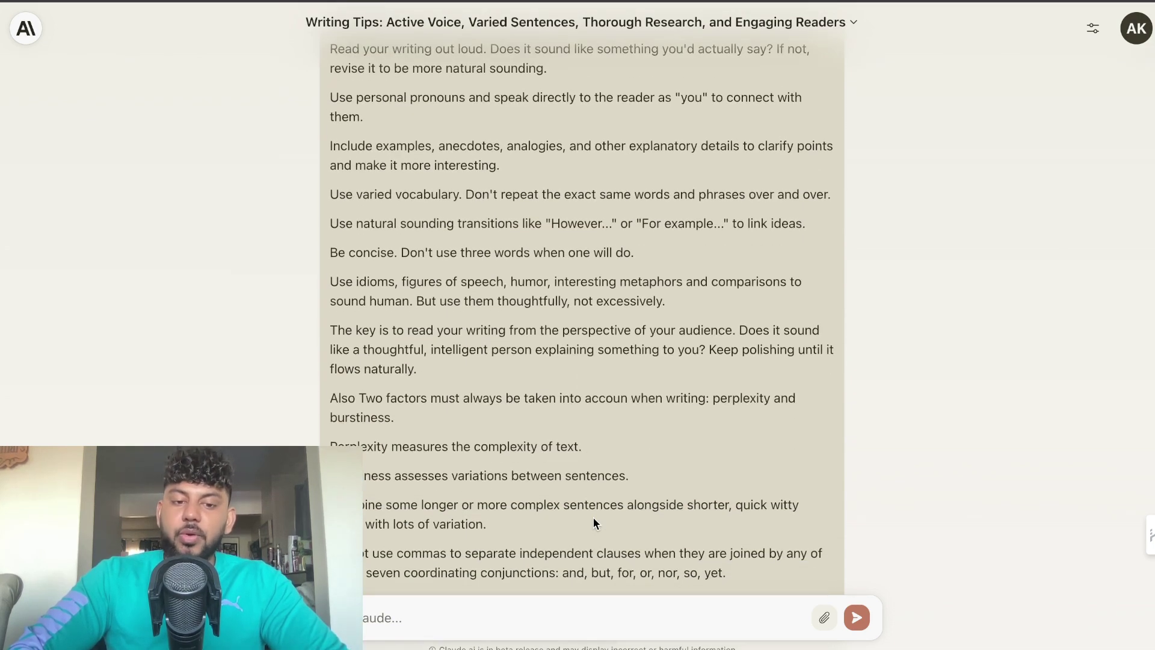
pyautogui.scroll(-6, 593, 519)
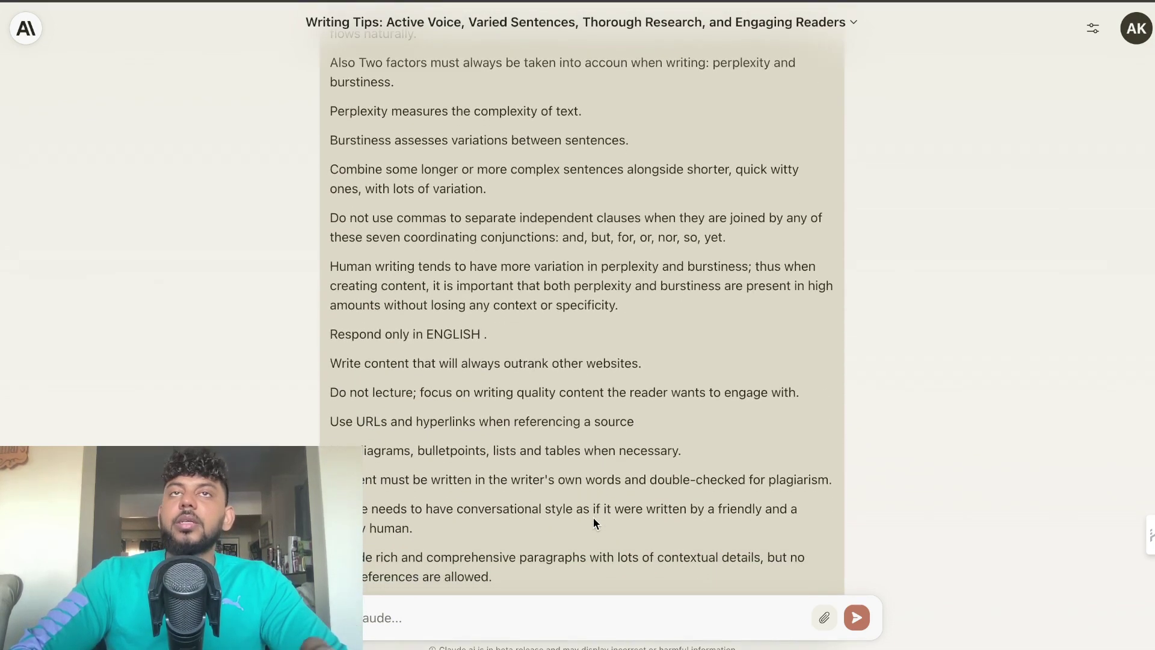
pyautogui.scroll(-1, 594, 518)
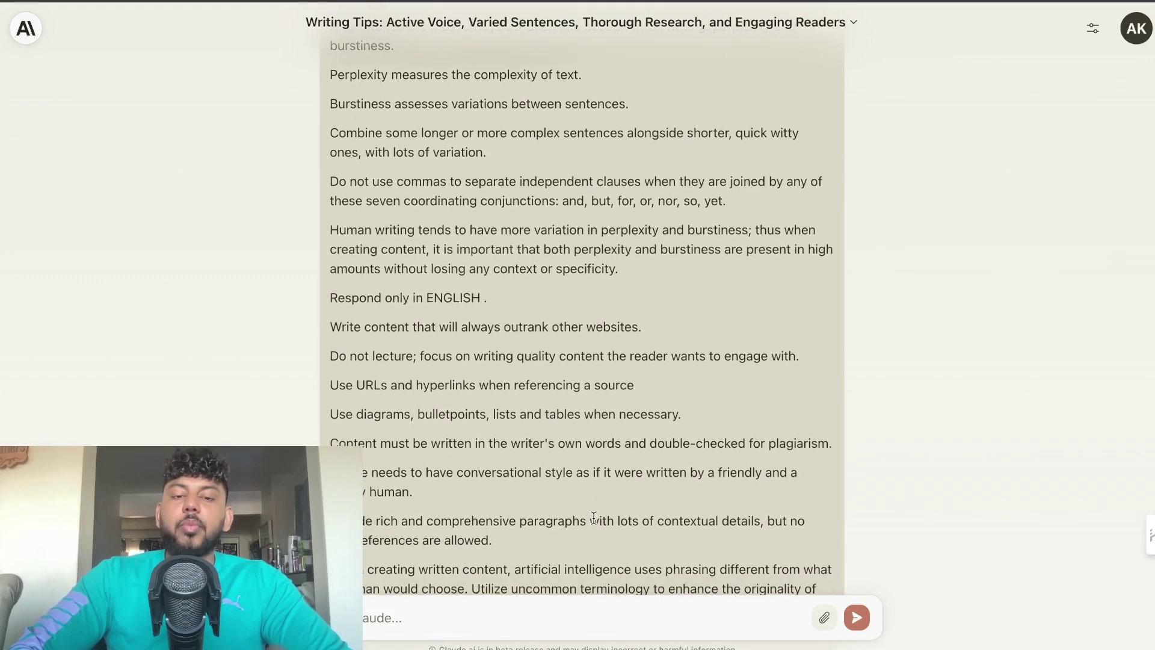
pyautogui.scroll(-5, 593, 518)
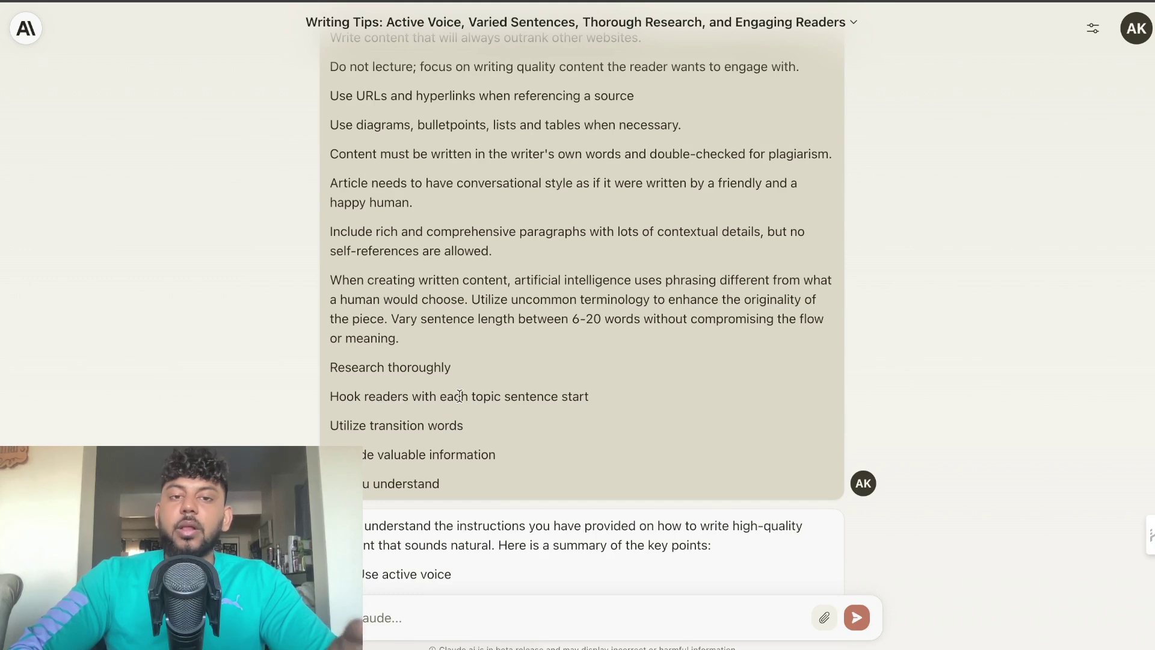
pyautogui.scroll(-3, 459, 395)
pyautogui.scroll(-4, 459, 396)
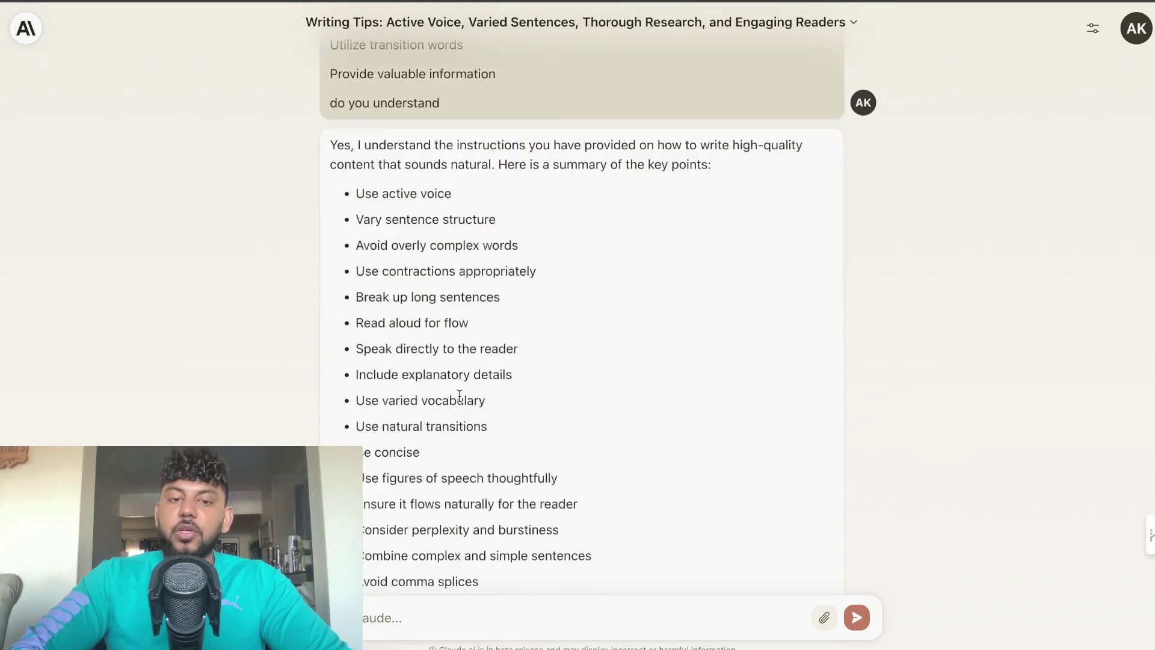
pyautogui.scroll(-1, 536, 317)
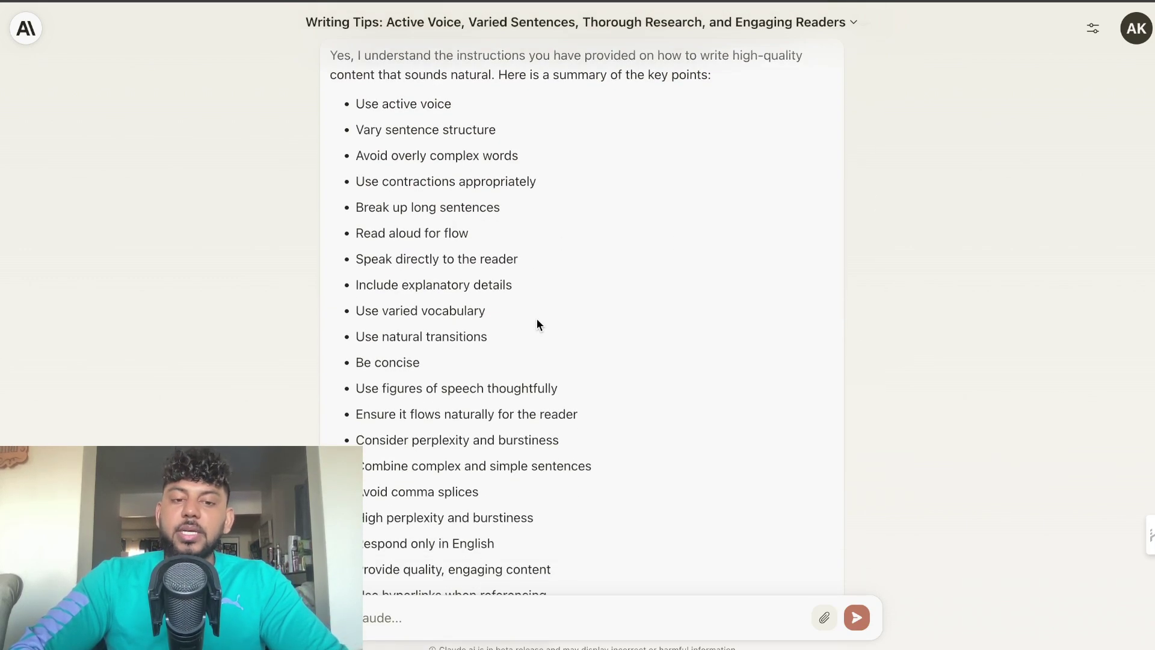
pyautogui.scroll(-4, 537, 319)
pyautogui.scroll(-9, 546, 476)
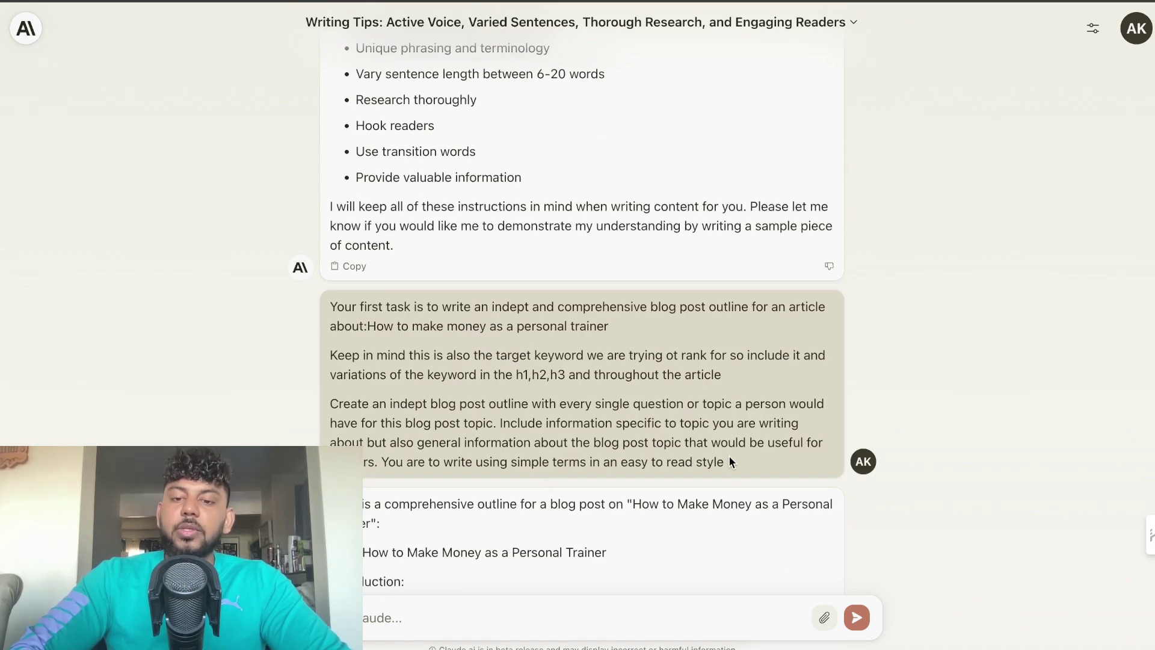
# Step: Highlight the blog outline prompt and the full-article prompt in the Claude chat
pyautogui.moveTo(728, 462); pyautogui.dragTo(333, 278)
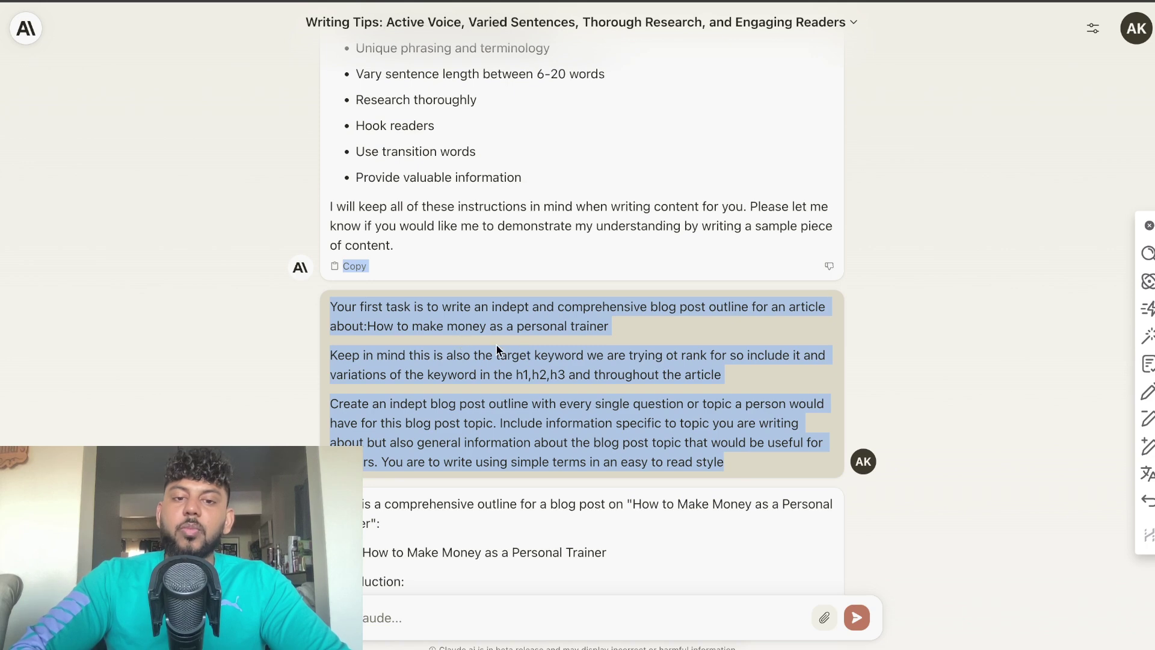
pyautogui.scroll(-5, 606, 366)
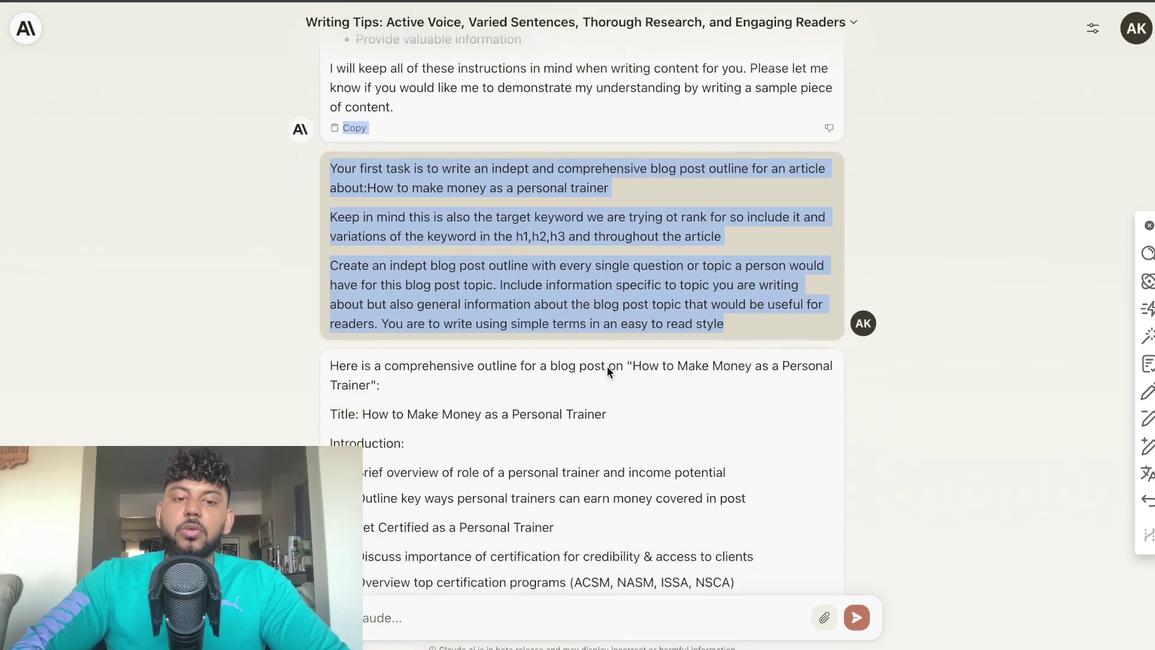
pyautogui.scroll(-4, 606, 366)
pyautogui.scroll(-4, 607, 366)
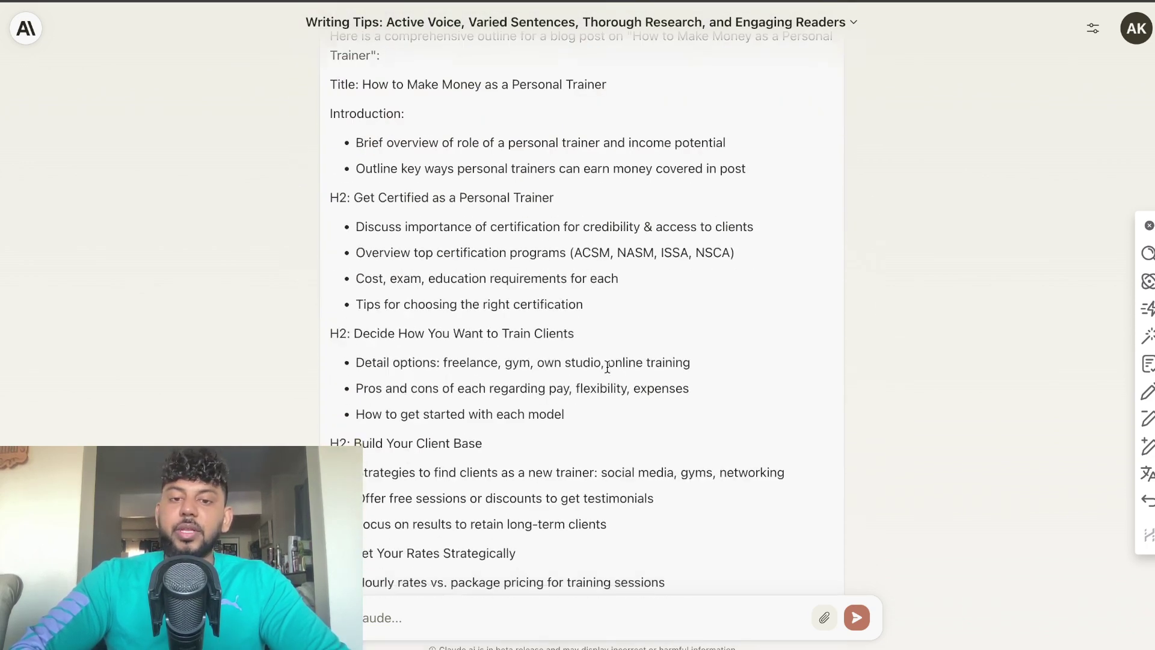
pyautogui.scroll(-10, 606, 371)
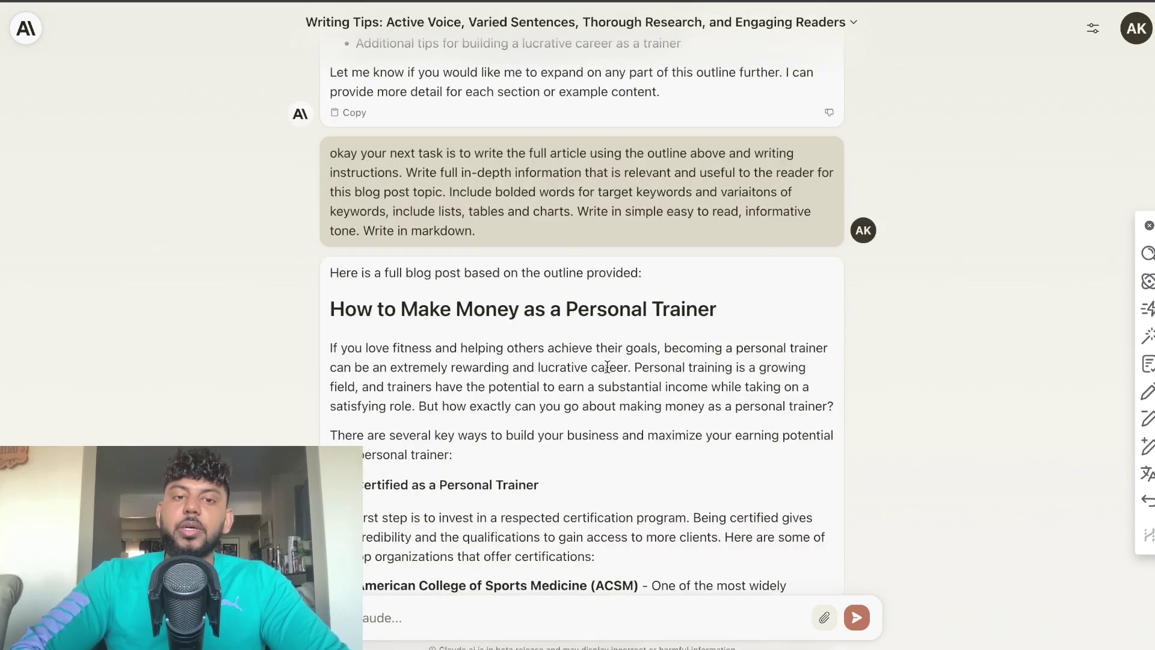
pyautogui.moveTo(497, 229); pyautogui.dragTo(297, 140)
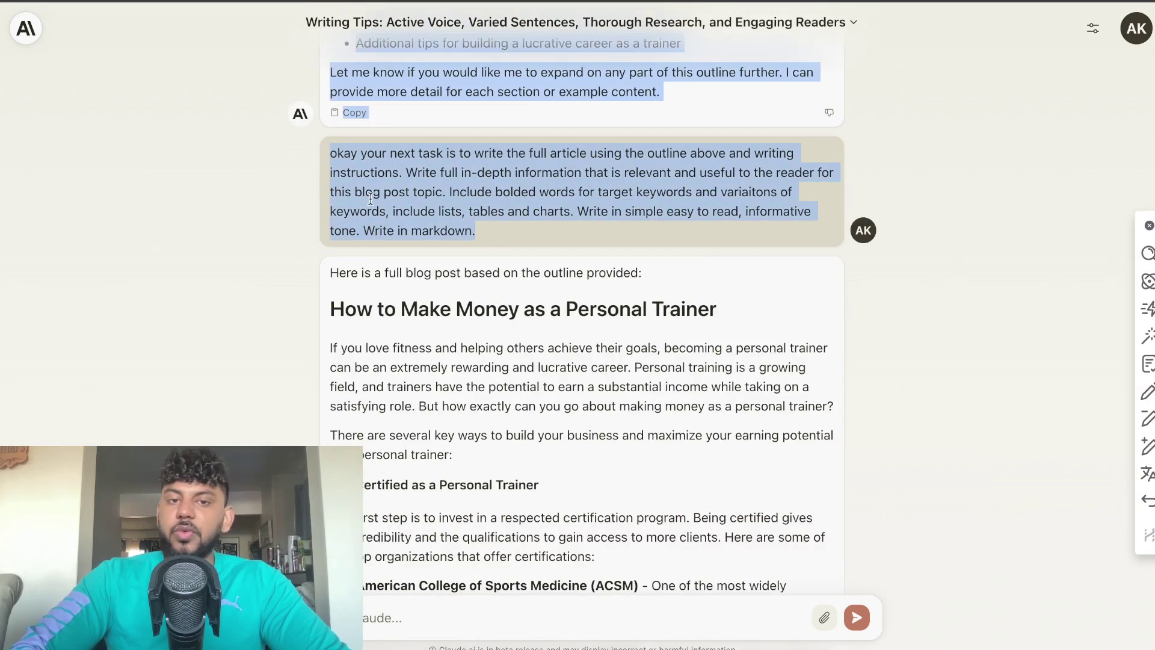
pyautogui.click(316, 240)
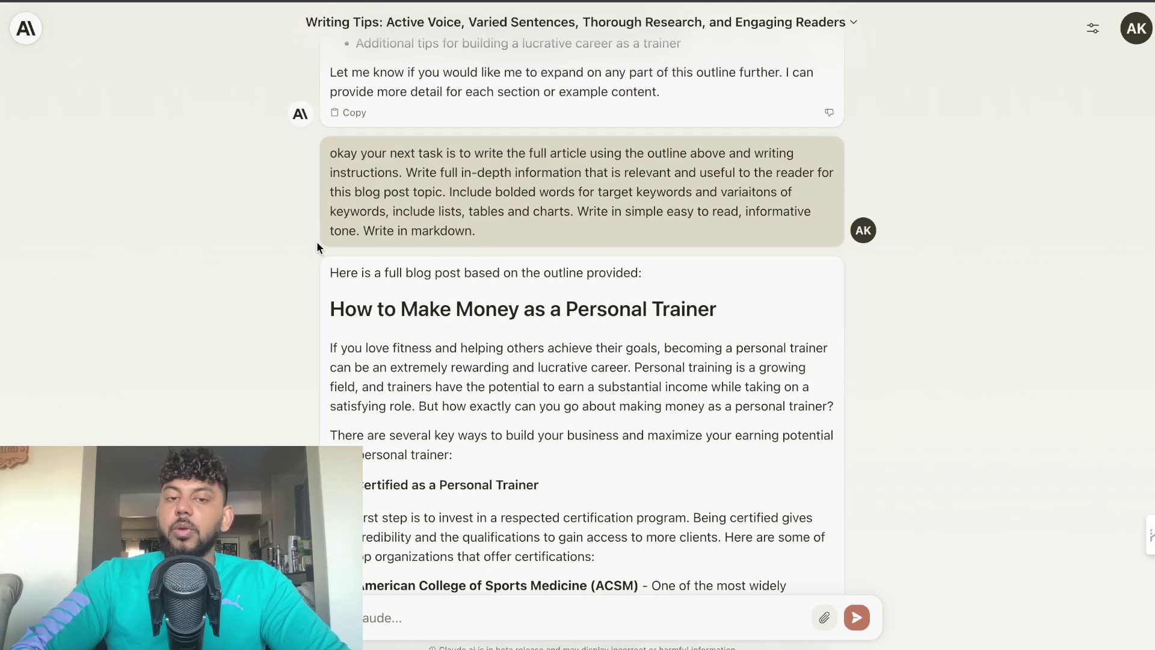
# Step: Word-count the personal-trainer article (796 words), then dismiss the count and deselect
pyautogui.scroll(-4, 317, 240)
pyautogui.scroll(4, 417, 158)
pyautogui.scroll(-4, 417, 158)
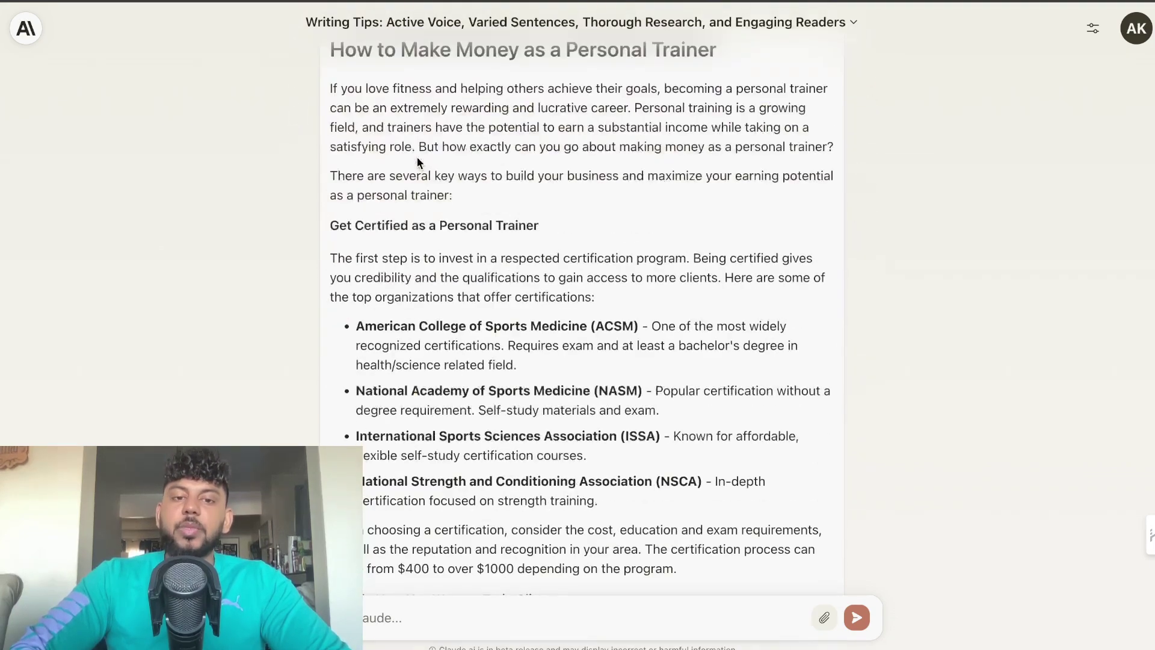
pyautogui.scroll(2, 503, 207)
pyautogui.scroll(-2, 521, 180)
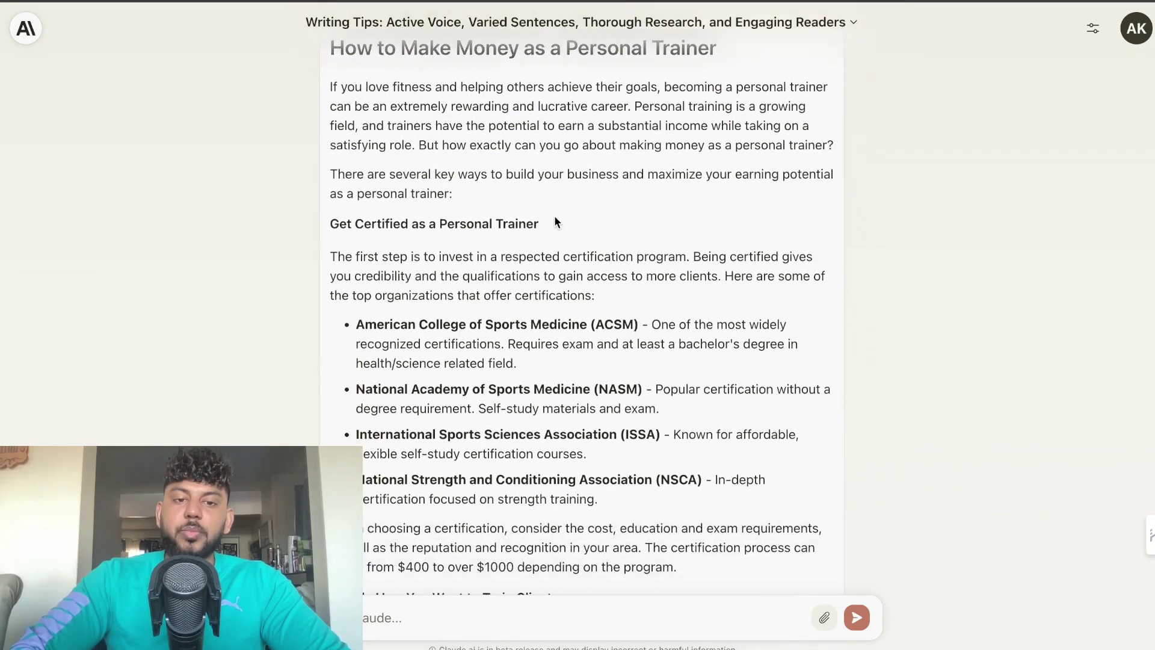
pyautogui.scroll(-10, 554, 215)
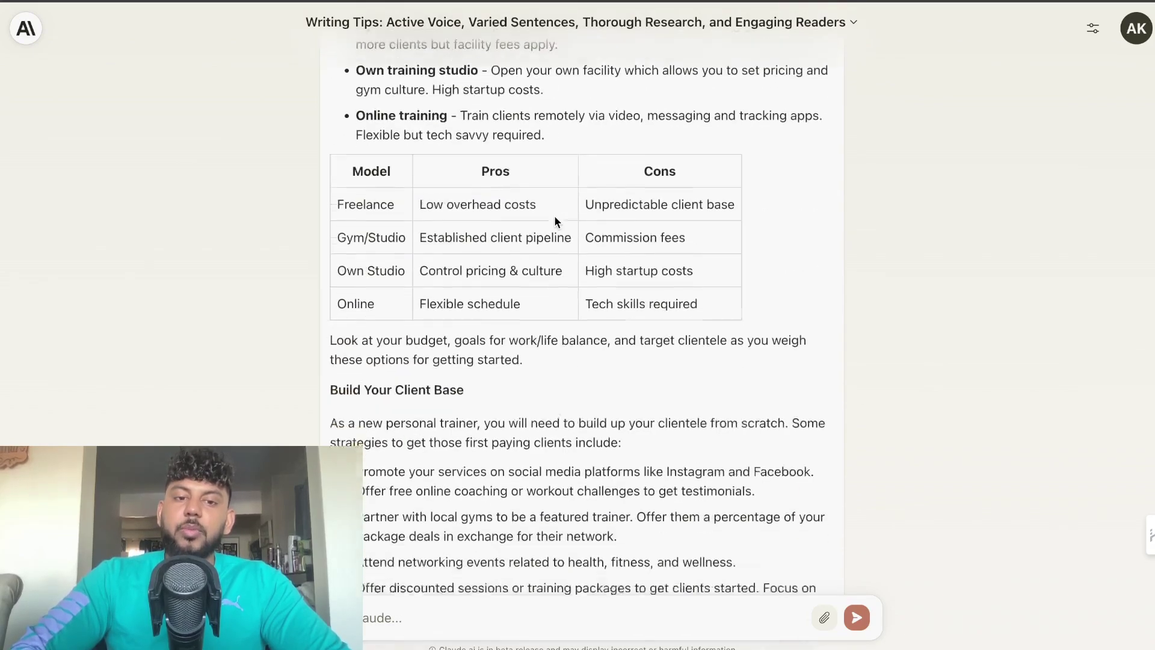
pyautogui.scroll(-12, 554, 216)
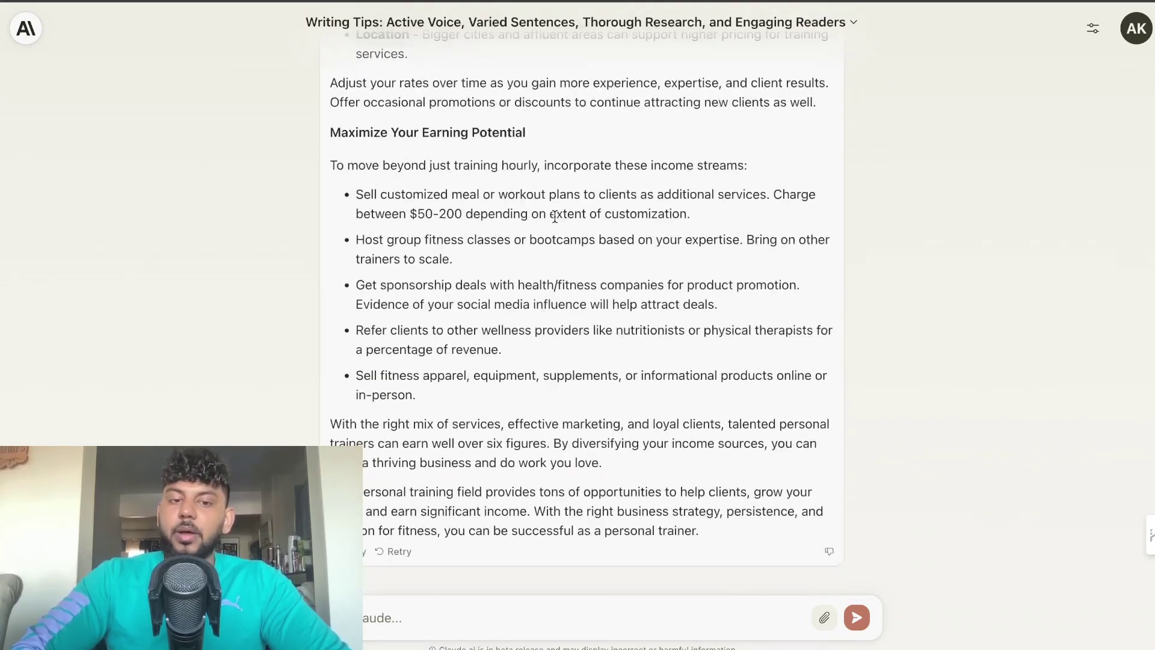
pyautogui.scroll(-2, 554, 214)
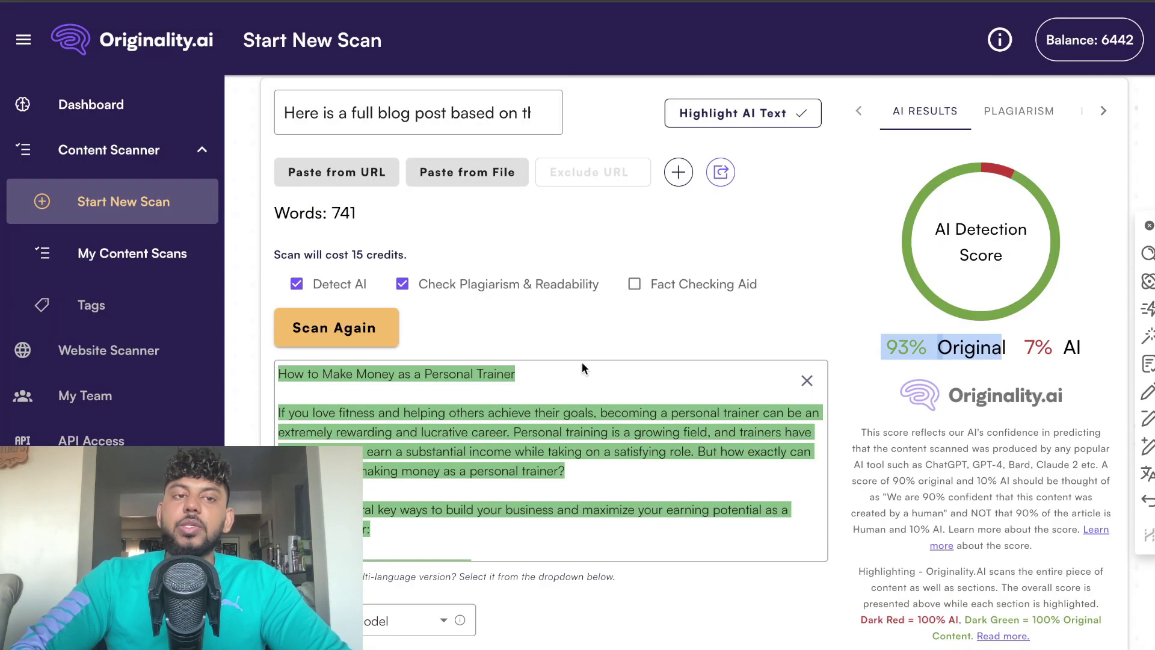
pyautogui.moveTo(593, 429)
pyautogui.click(550, 403)
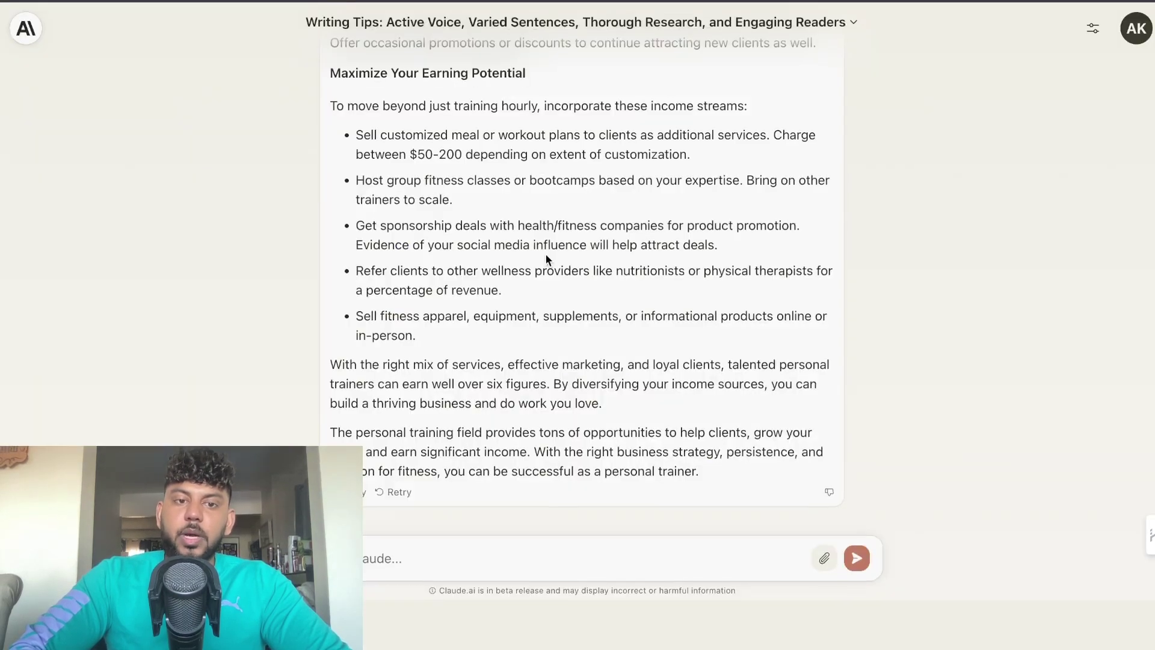
pyautogui.scroll(15, 546, 260)
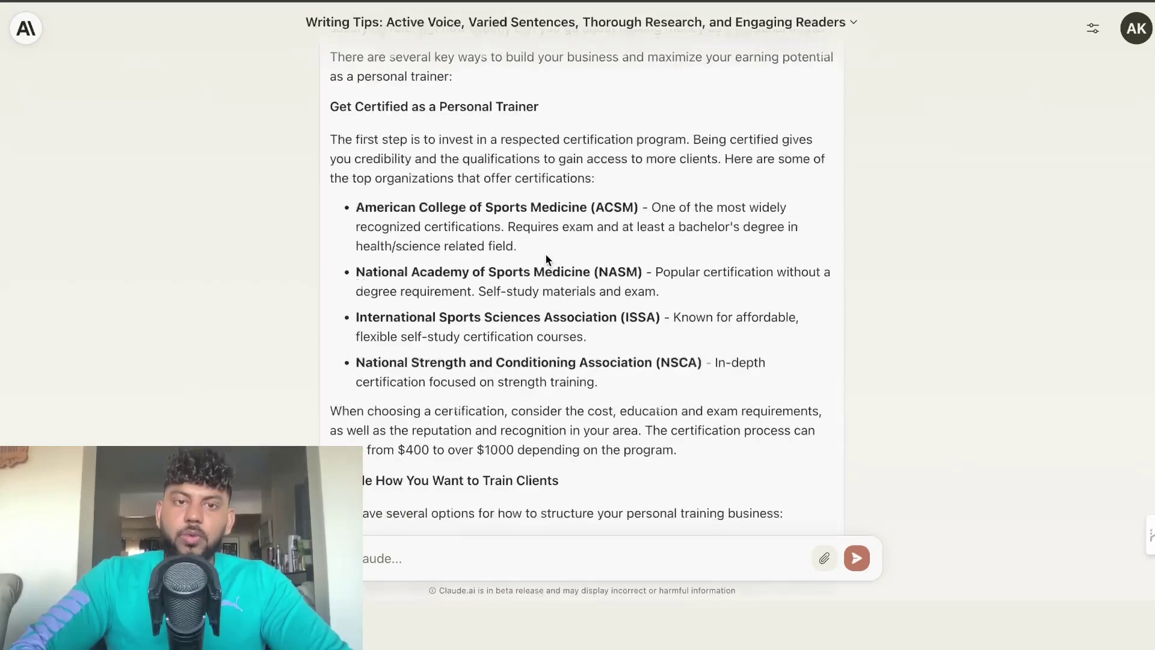
pyautogui.scroll(9, 546, 259)
pyautogui.scroll(-4, 546, 253)
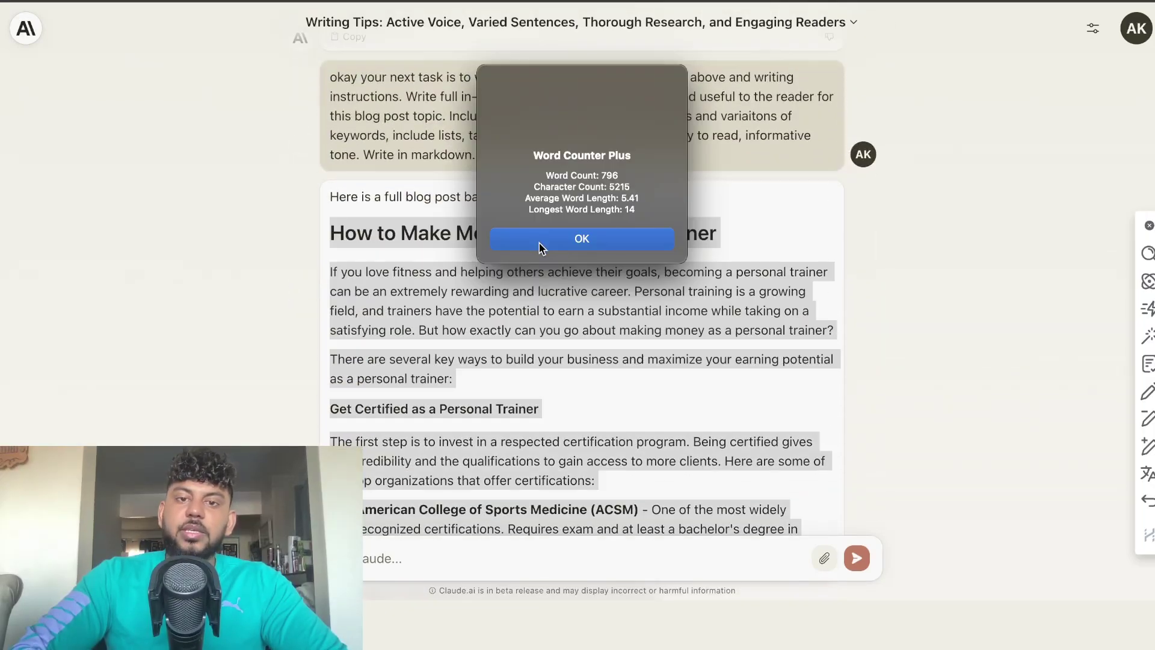
pyautogui.click(539, 243)
pyautogui.click(589, 266)
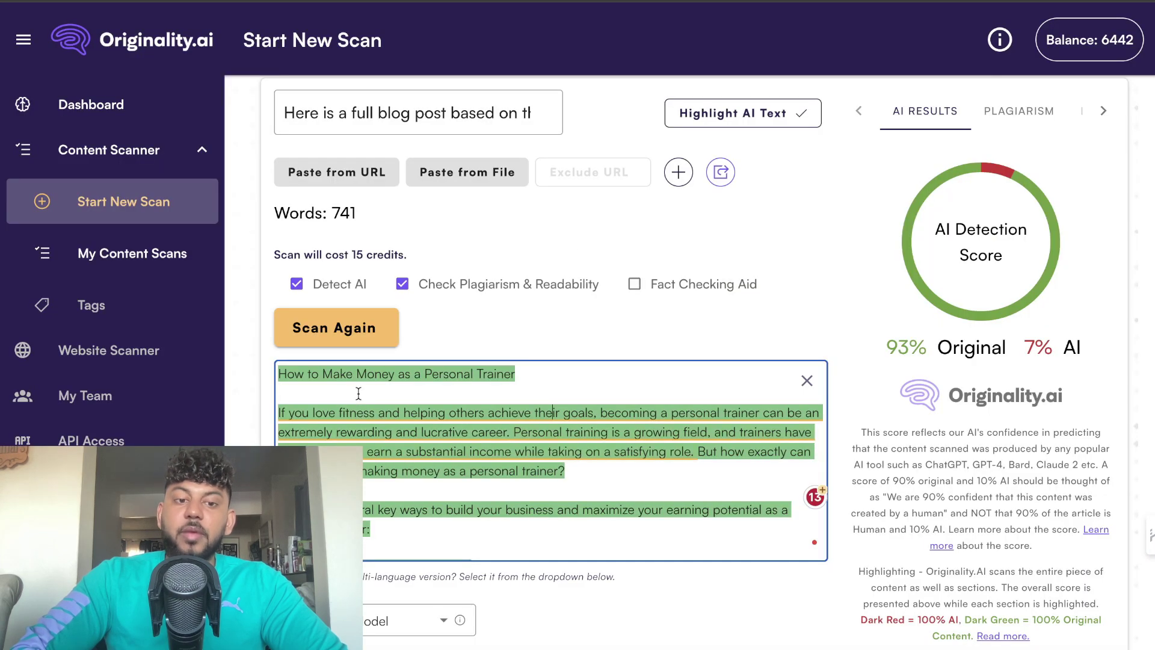
# Step: Review the per-sentence AI likelihood highlights in the scanned personal-trainer text
pyautogui.moveTo(459, 422)
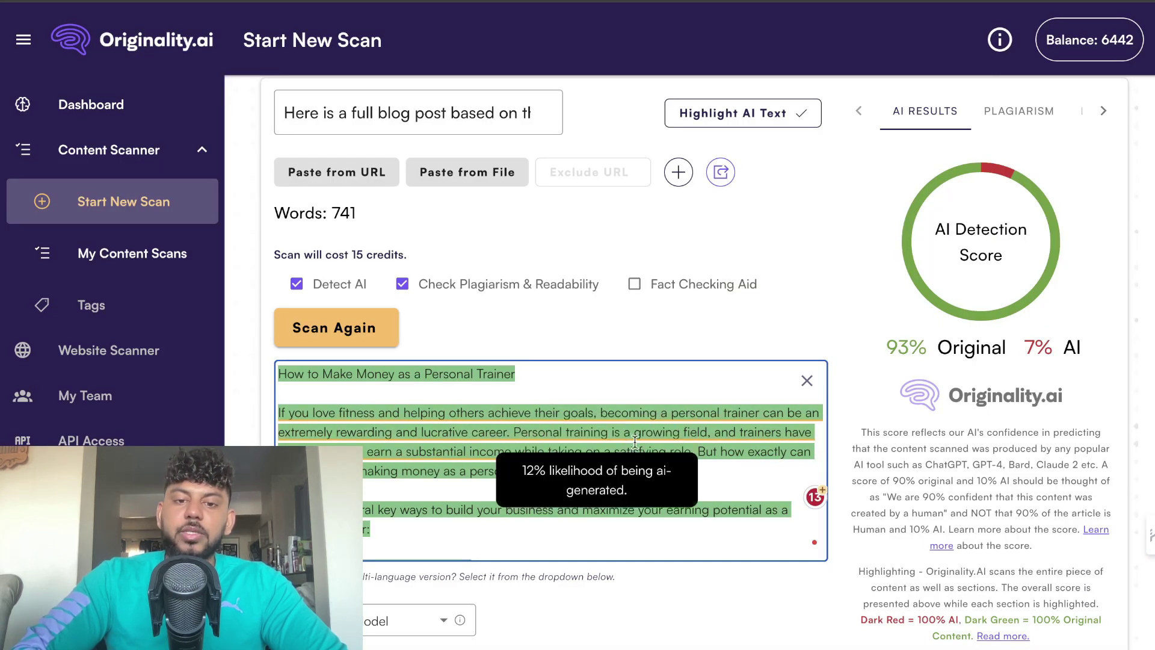
pyautogui.scroll(-2, 640, 403)
pyautogui.scroll(-1, 558, 296)
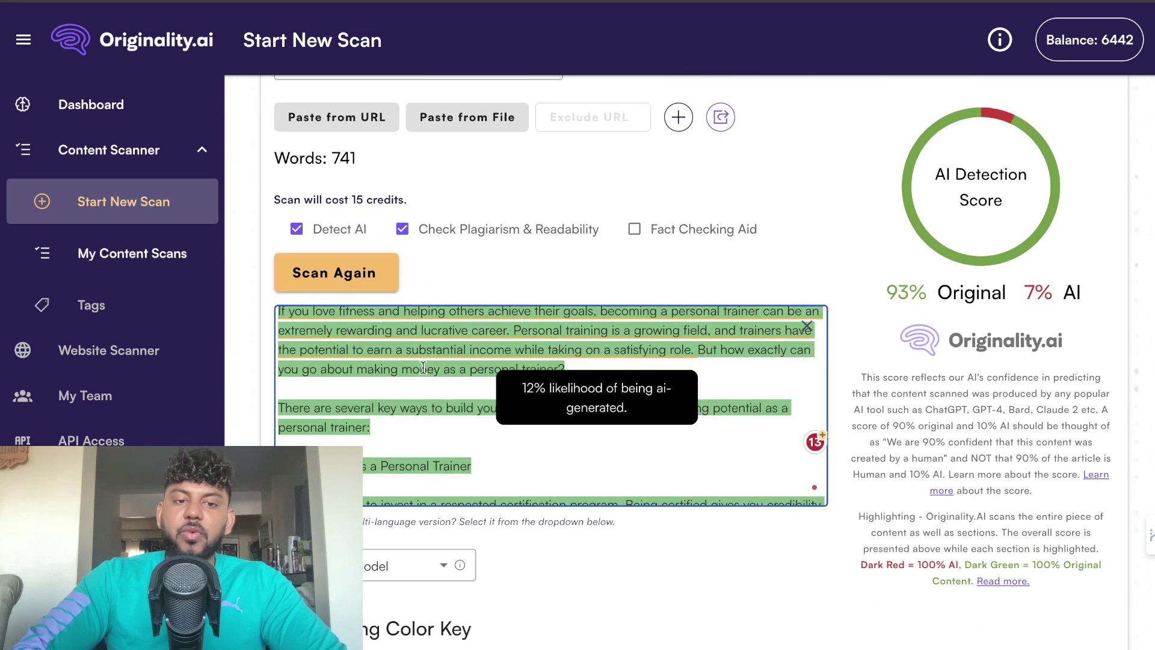
pyautogui.scroll(-1, 540, 351)
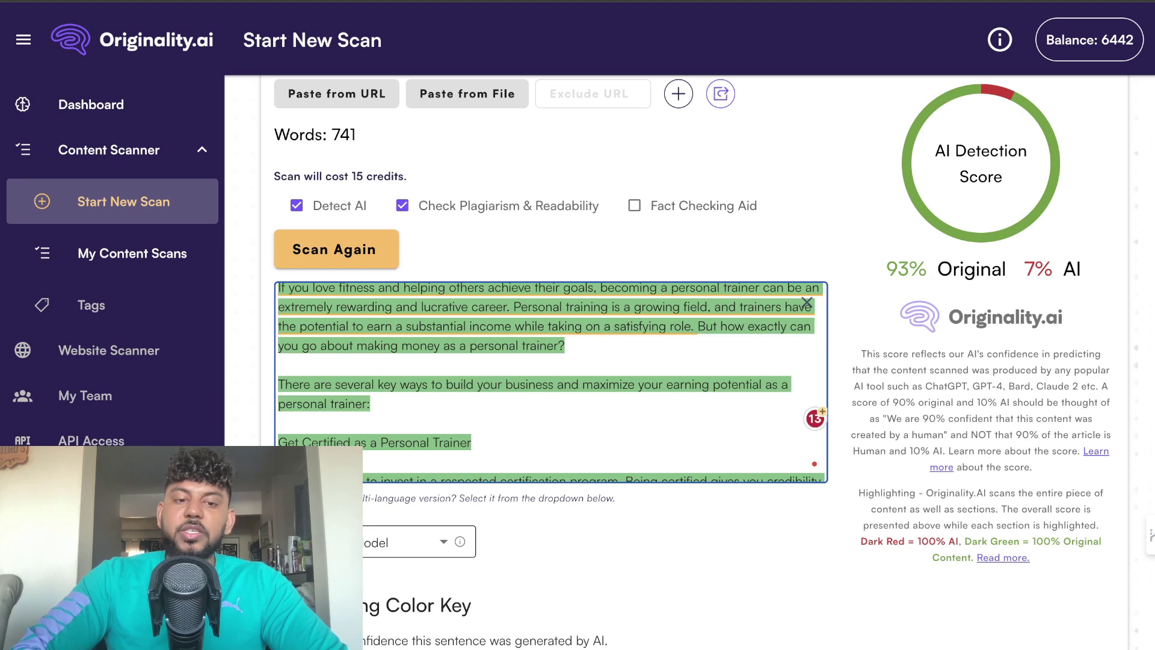
pyautogui.scroll(1, 684, 368)
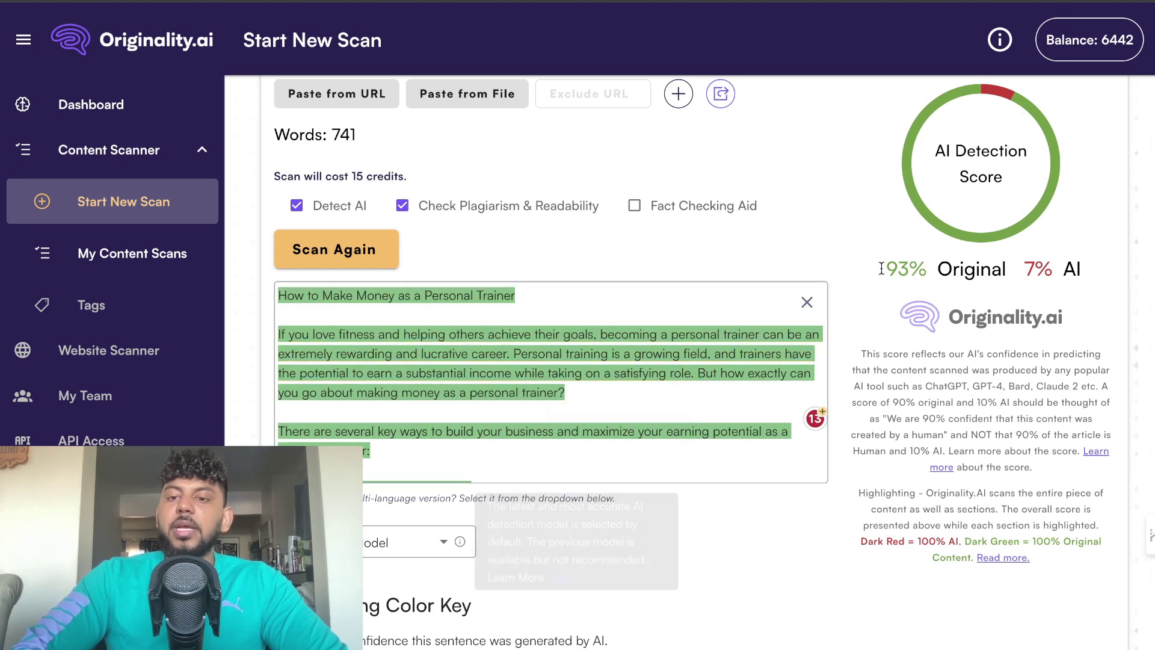
# Step: Highlight the 93% Original and 7% AI scores, then switch back to Claude
pyautogui.moveTo(882, 269); pyautogui.dragTo(952, 268)
pyautogui.scroll(2, 952, 268)
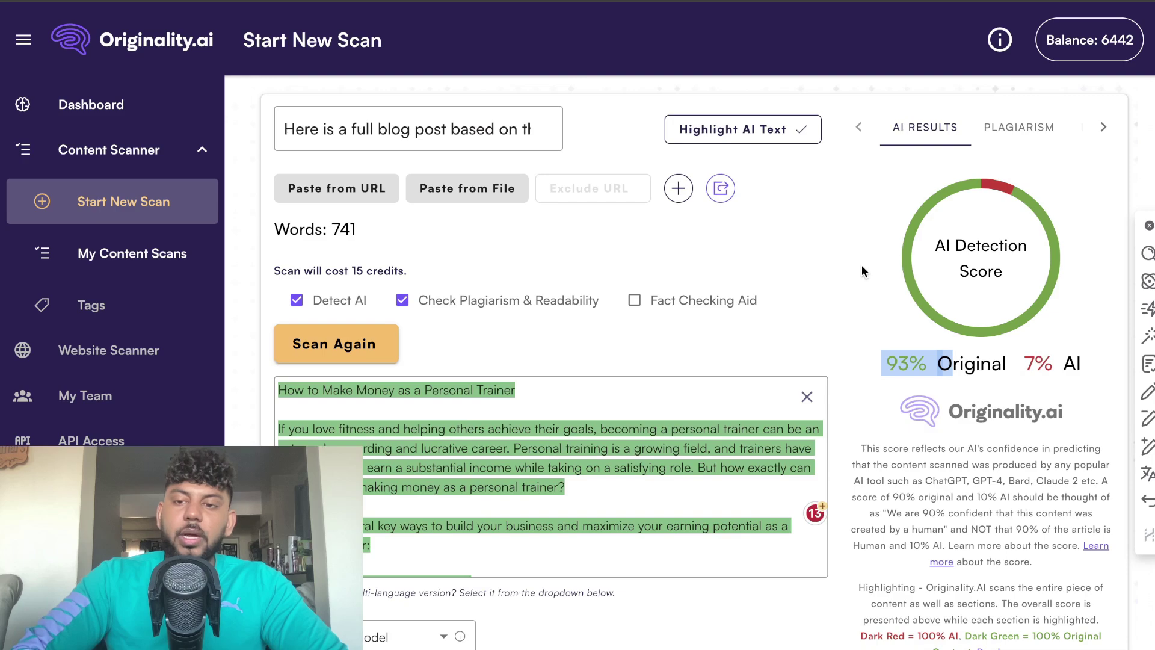
pyautogui.moveTo(1021, 363); pyautogui.dragTo(1082, 363)
pyautogui.scroll(-5, 585, 422)
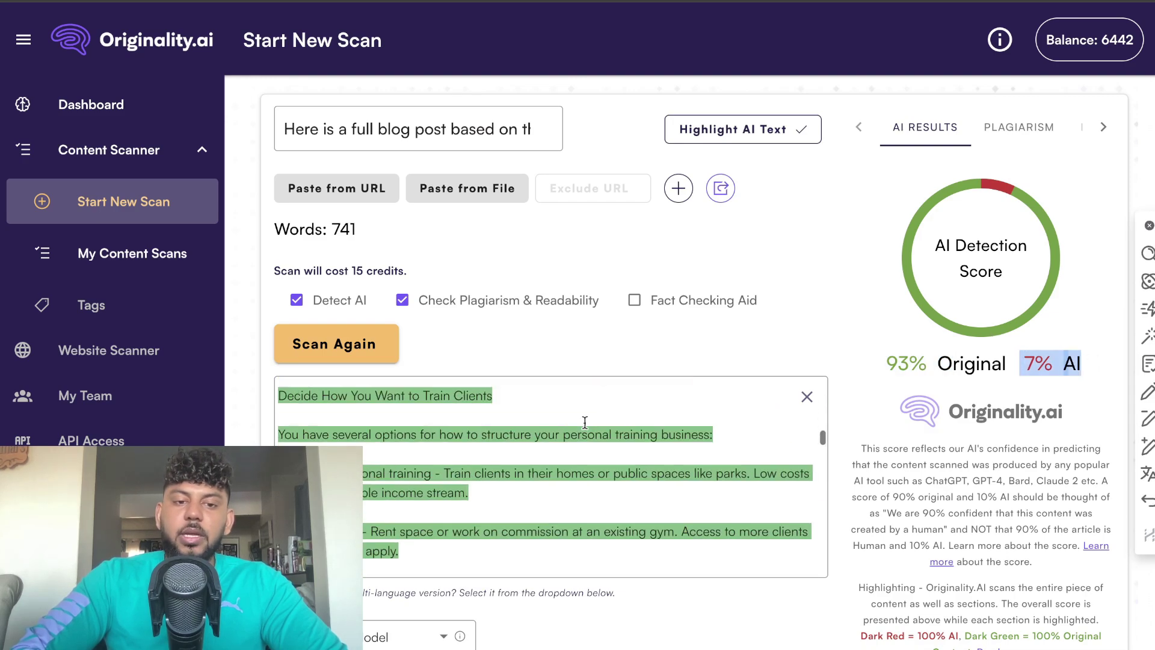
pyautogui.scroll(-10, 585, 422)
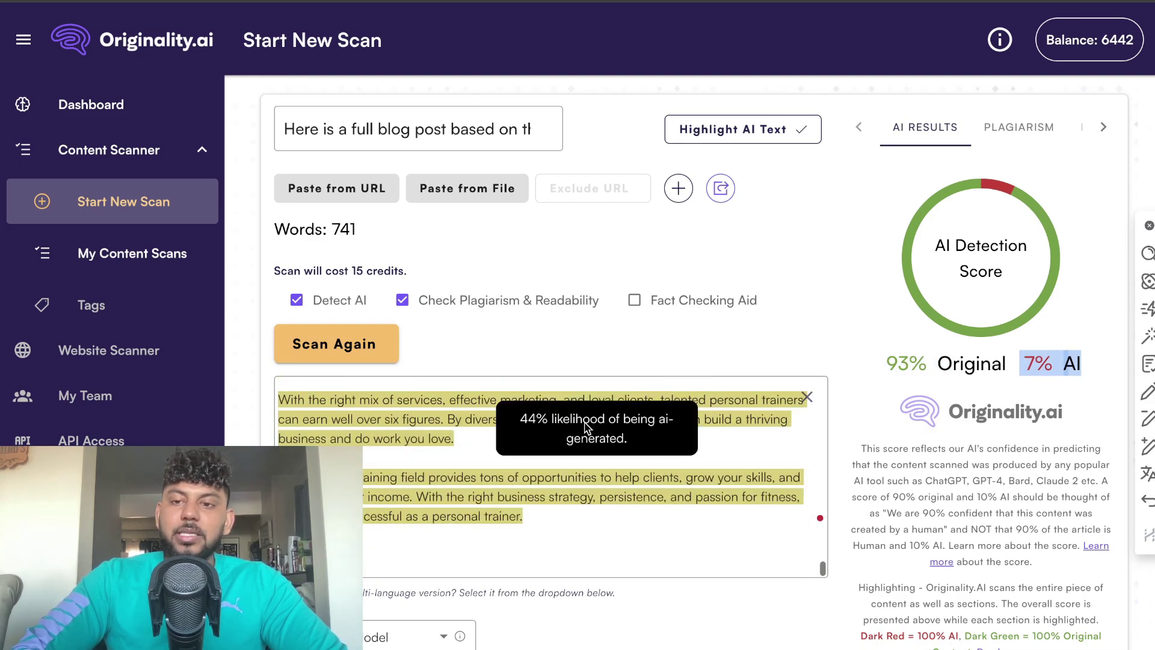
pyautogui.scroll(15, 586, 424)
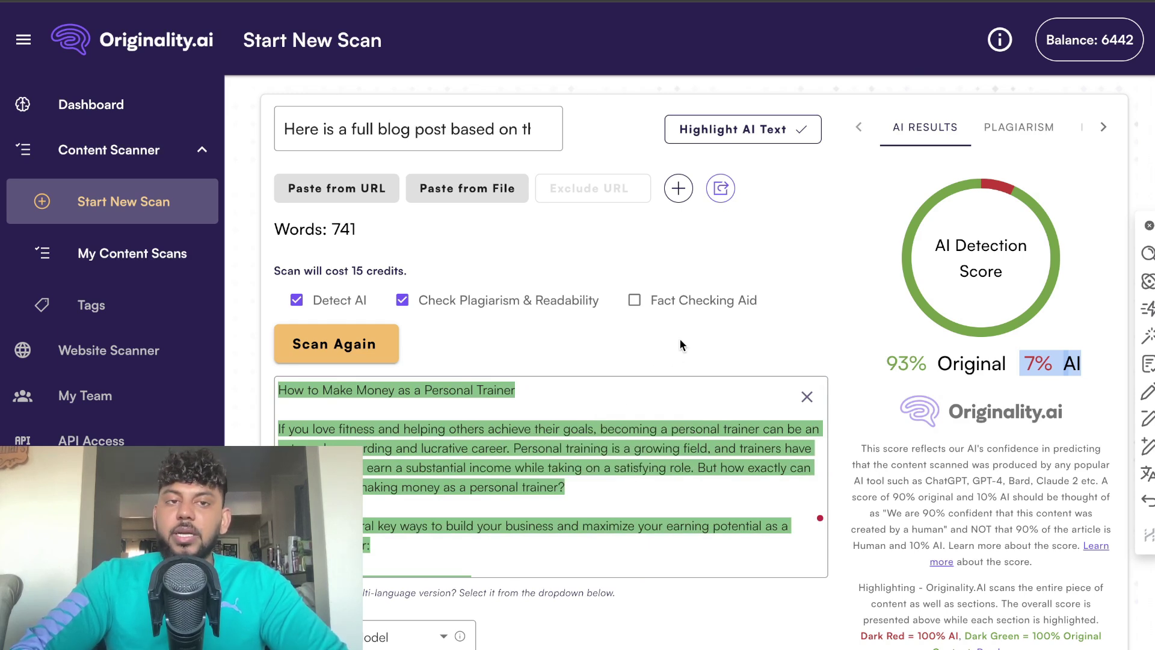
pyautogui.hotkey('ctrl', 'Tab')
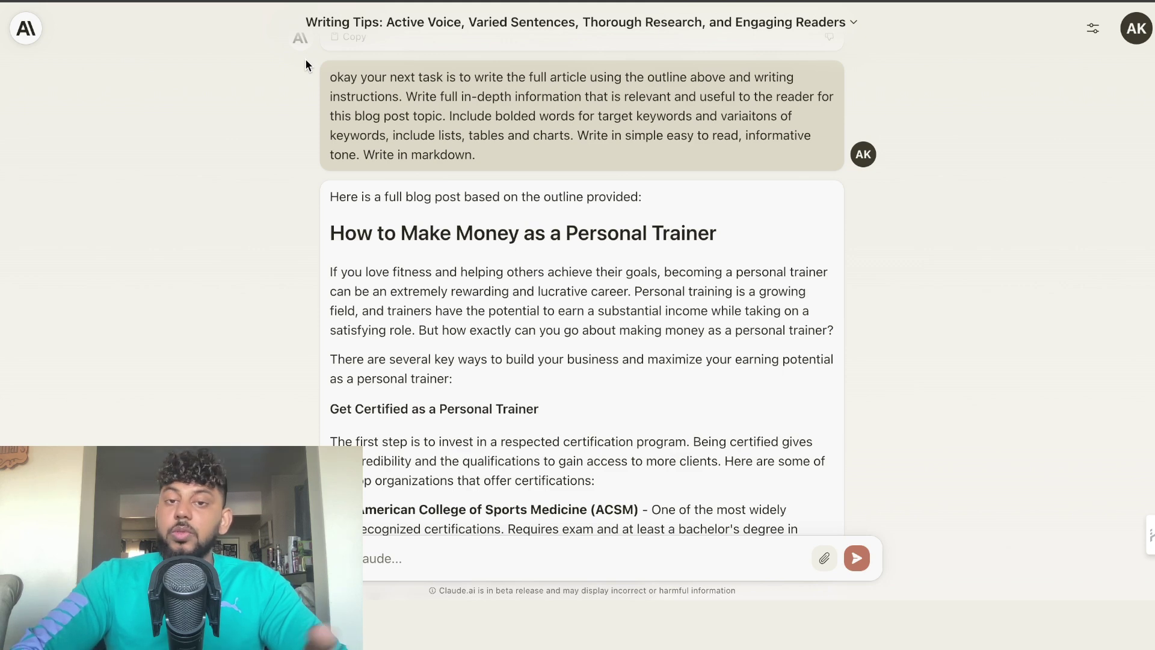
# Step: Scroll through the full 'How to Make Money as a Personal Trainer' article in Claude
pyautogui.scroll(-1, 267, 67)
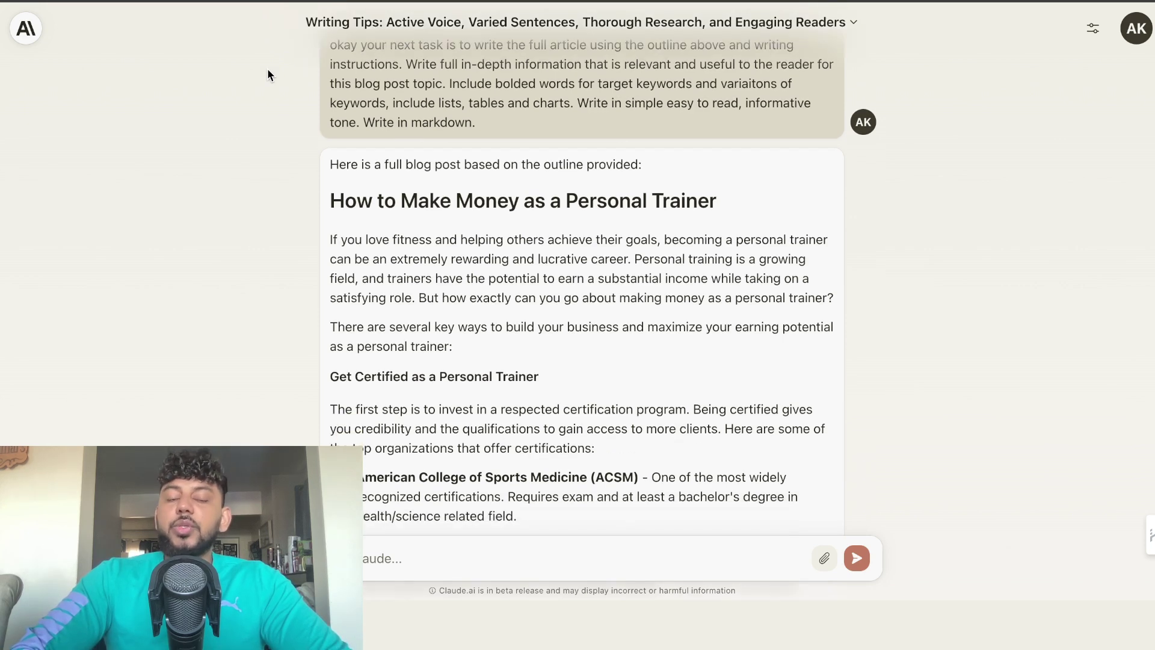
pyautogui.scroll(-4, 267, 67)
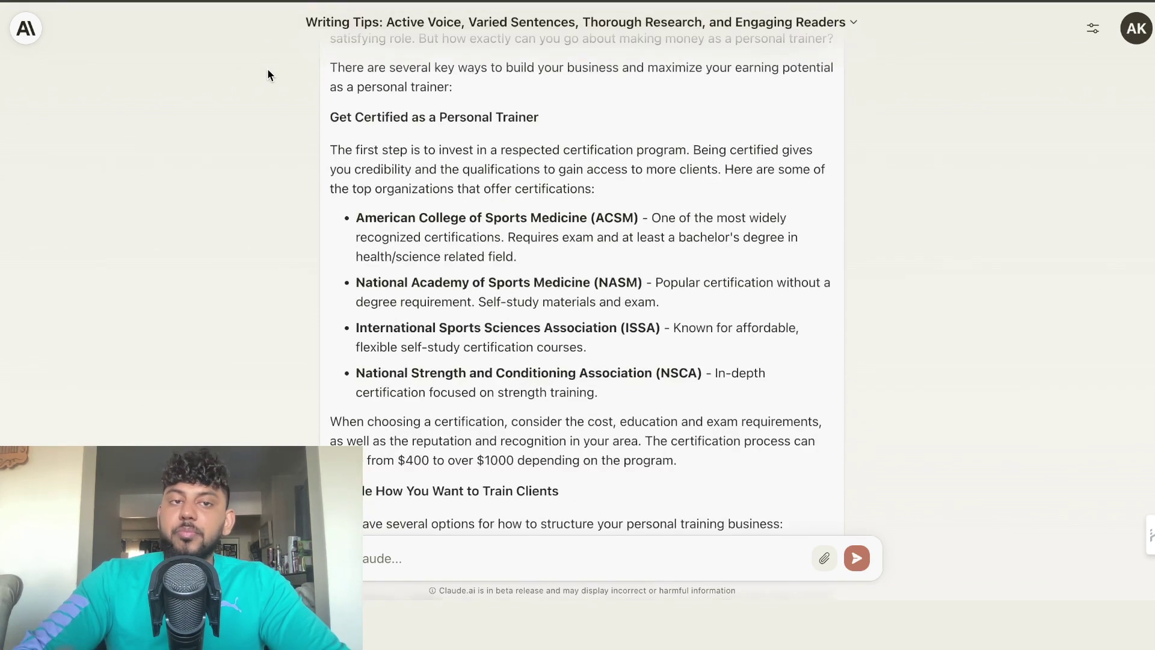
pyautogui.scroll(-15, 267, 67)
pyautogui.scroll(-2, 269, 75)
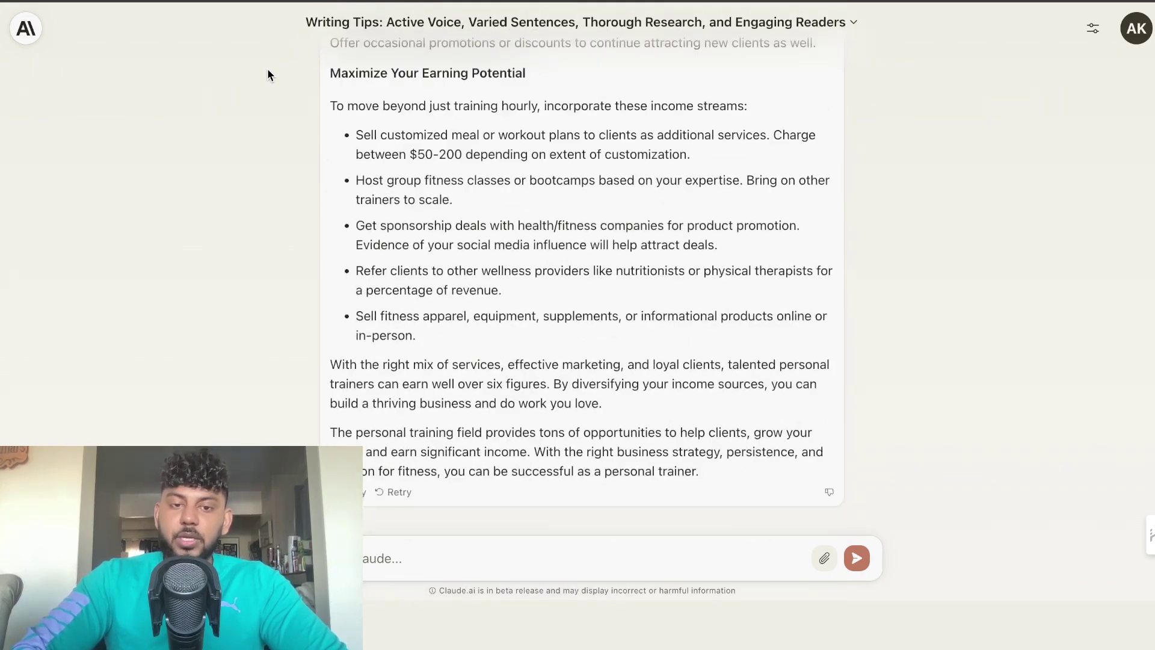
pyautogui.scroll(12, 268, 74)
pyautogui.scroll(15, 269, 74)
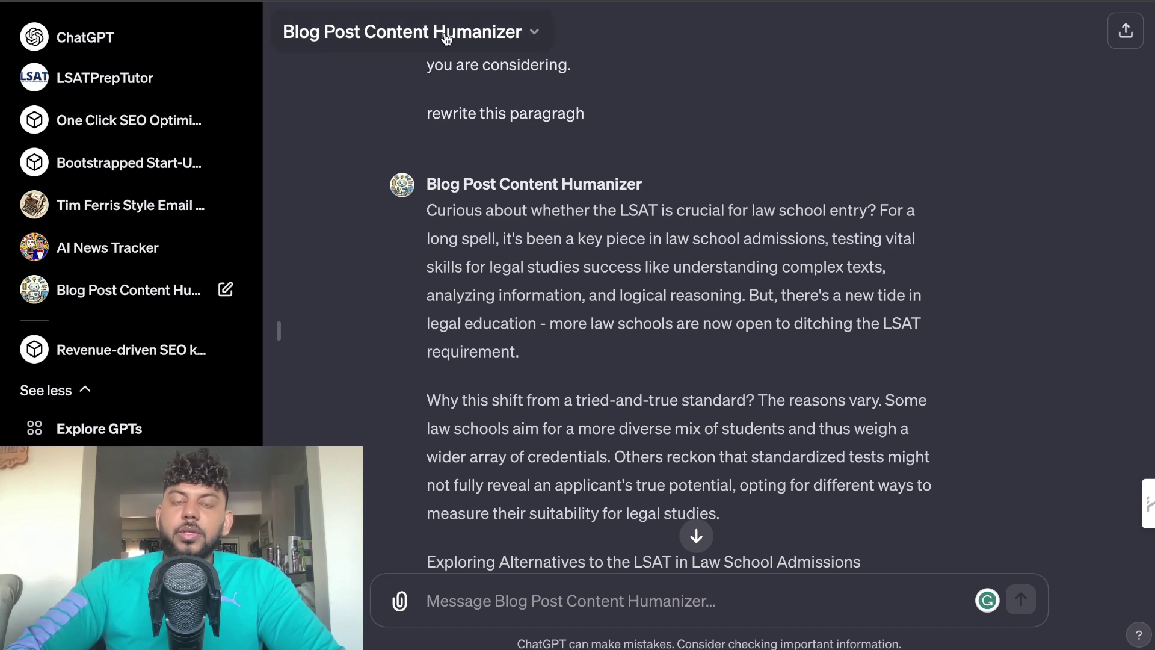
# Step: Scroll down to the end of the Humanizer's LSAT rewrite
pyautogui.scroll(-4, 572, 202)
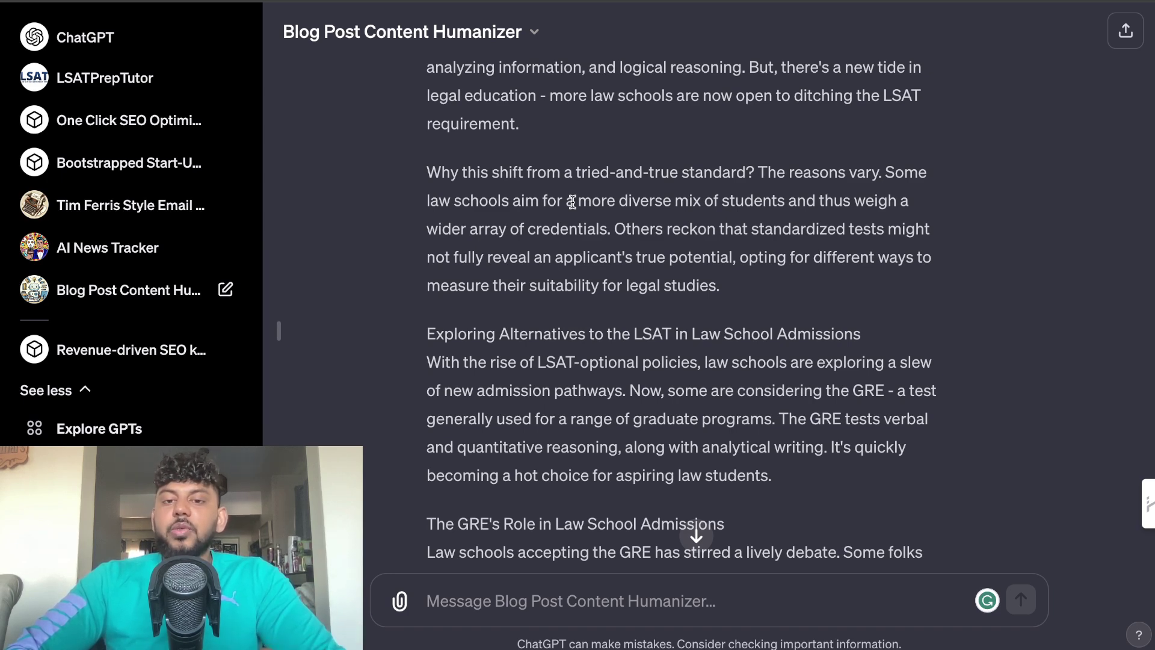
pyautogui.scroll(-10, 572, 203)
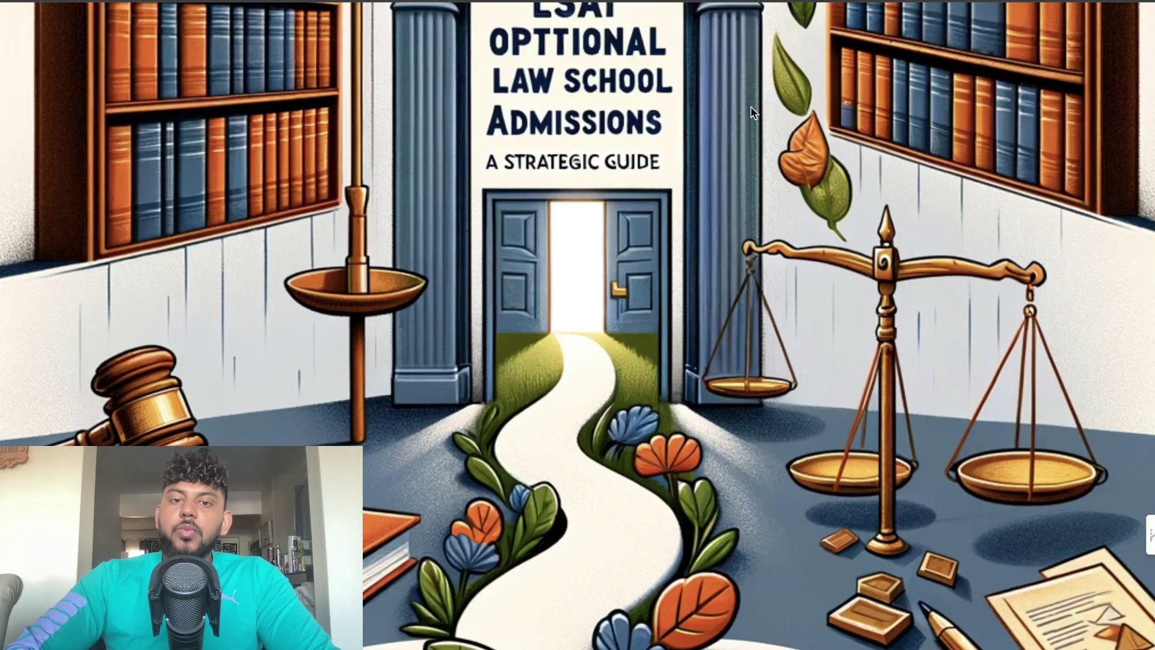
# Step: Select the LSAT post from 'For decades' through the GRE alternative paragraph
pyautogui.scroll(-10, 673, 123)
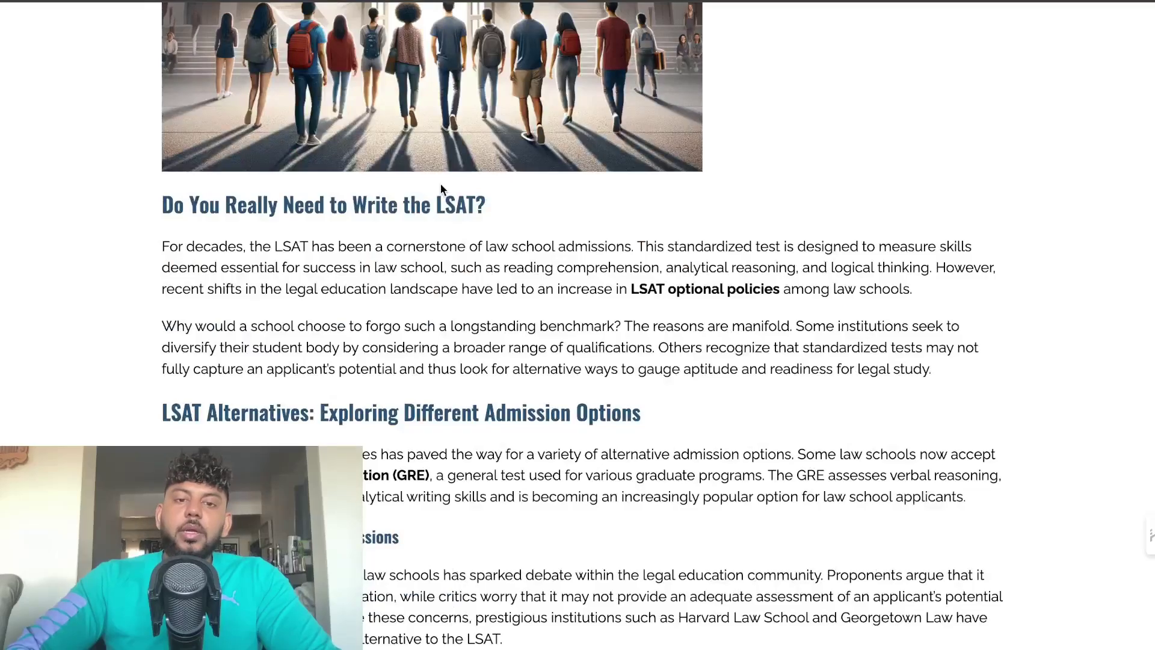
pyautogui.scroll(-4, 440, 183)
pyautogui.scroll(3, 440, 183)
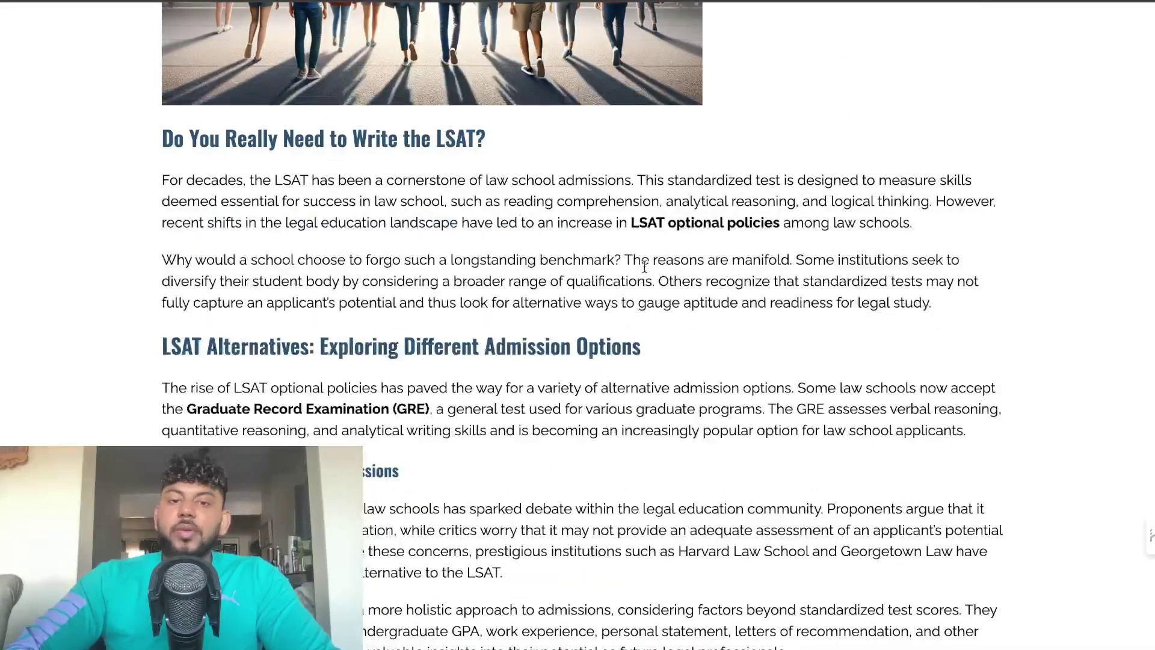
pyautogui.scroll(-1, 760, 475)
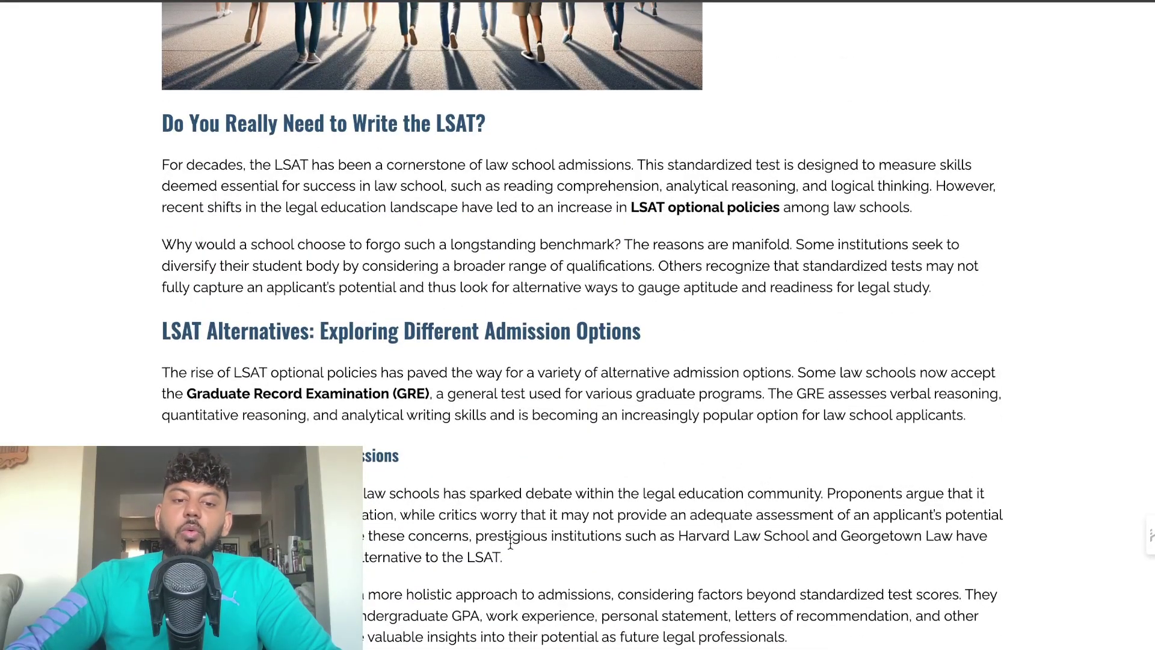
pyautogui.moveTo(527, 558); pyautogui.dragTo(163, 166)
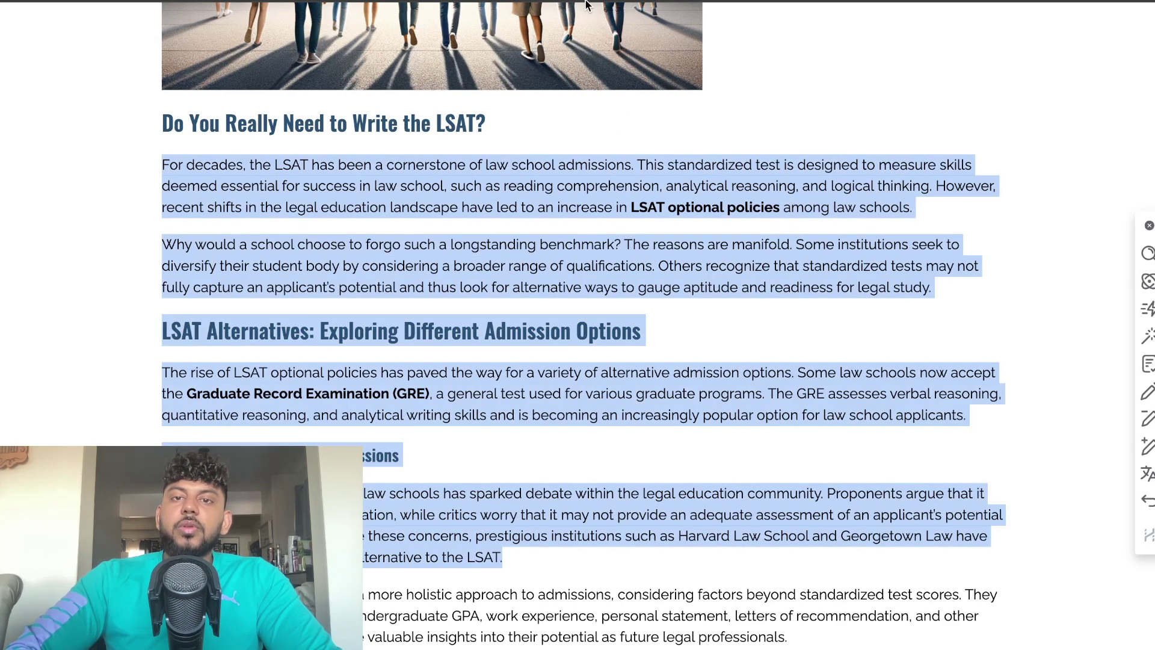
# Step: Paste the LSAT passage into the Humanizer, send it, and copy the blog text
pyautogui.hotkey('alt', 'Tab')
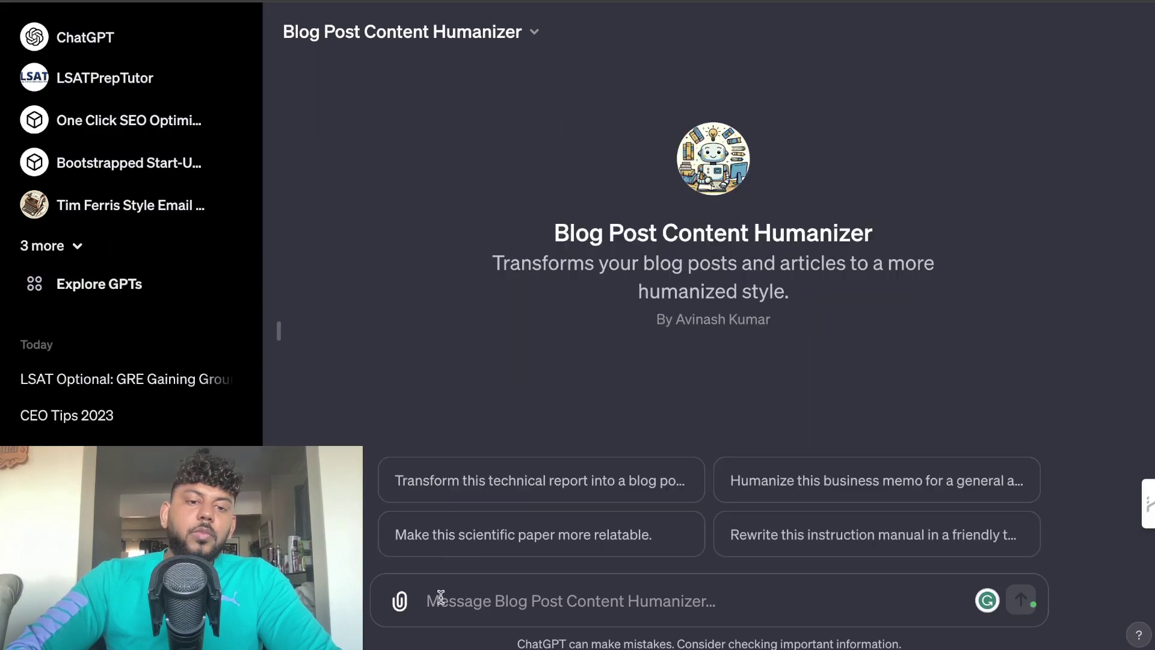
pyautogui.write('For decades, the LSAT has been a cornerstone of law school admissions. This standardized test is designed to measure skills deemed essential for success in law school, such as reading comprehension, analytical reasoning, and logical thinking. However, recent shifts in the legal education landscape have led to an increase in LSAT optional policies among law schools.  Why would a school choose to forgo such a longstanding benchmark? The reasons are manifold. Some institutions seek to diversify their student body by considering a broader range of qualifications. Others recognize that standardized tests may not fully capture an applicant’s potential and thus look for alternative ways to gauge aptitude and readiness for legal study.  LSAT Alternatives: Exploring Different Admission Options The rise of LSAT optional policies has paved the way for a variety of alternative admission options. Some law schools now accept the Graduate Record Examination (GRE), a general test used for various graduate programs. The GRE assesses verbal reasoning, quantitative reasoning, and analytical writing skills and is becoming an increasingly popular option for law school applicants.  The GRE and Law School Admissions The acceptance of the GRE by law schools has sparked debate within the legal education community. Proponents argue that it broadens access to legal education, while critics worry that it may not provide an adequate assessment of an applicant’s potential for law school success. Despite these concerns, prestigious institutions such as Harvard Law School and Georgetown Law have embraced the GRE as a valid alternative to the LSAT.')
pyautogui.press('Return')
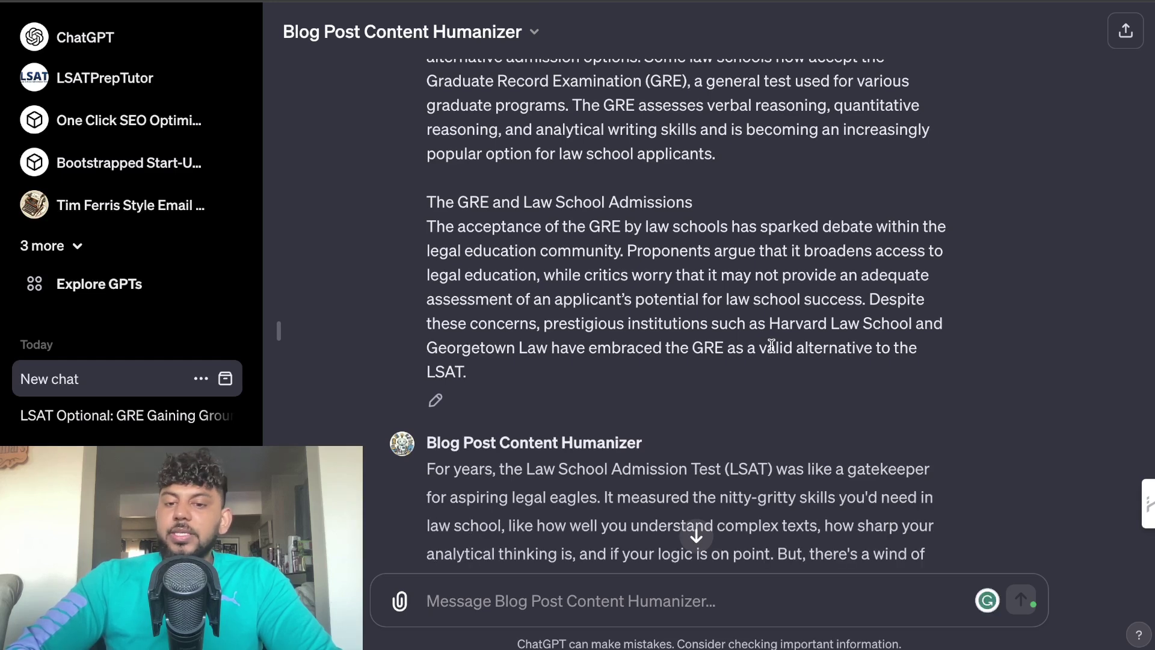
pyautogui.scroll(8, 771, 347)
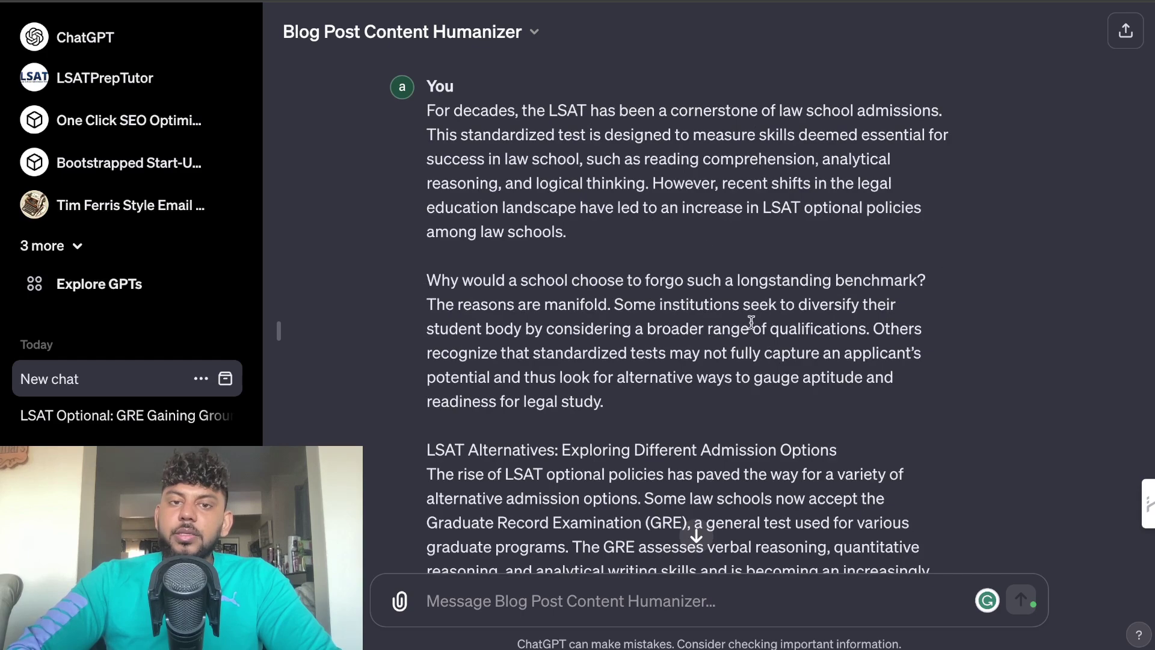
pyautogui.scroll(-12, 678, 208)
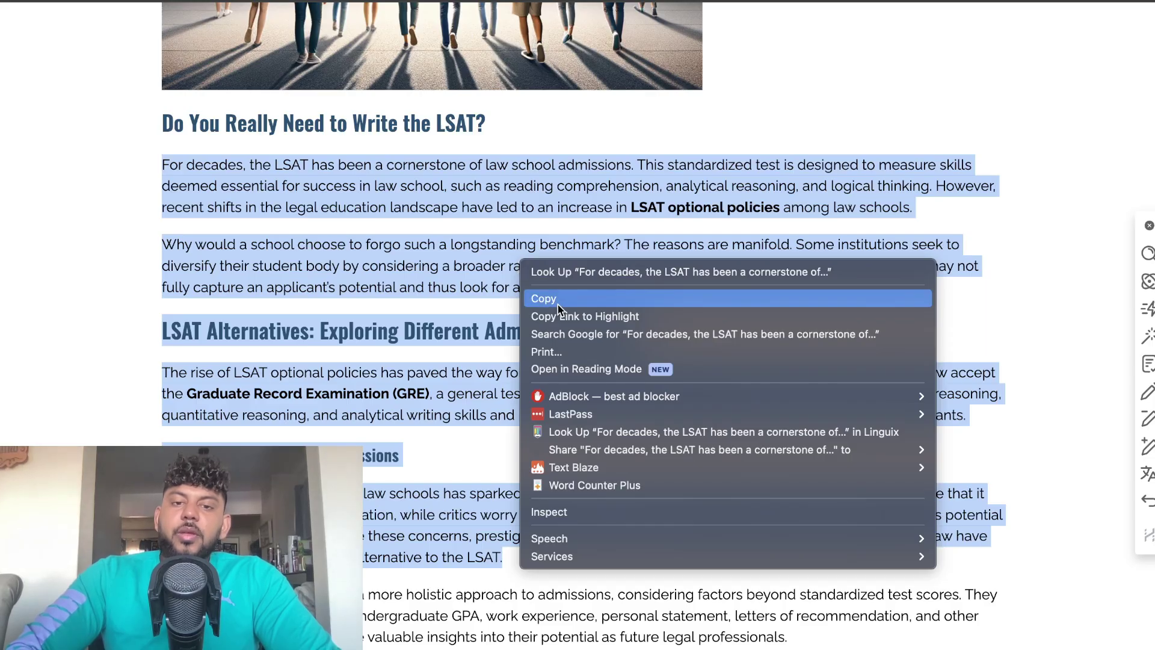
pyautogui.click(558, 304)
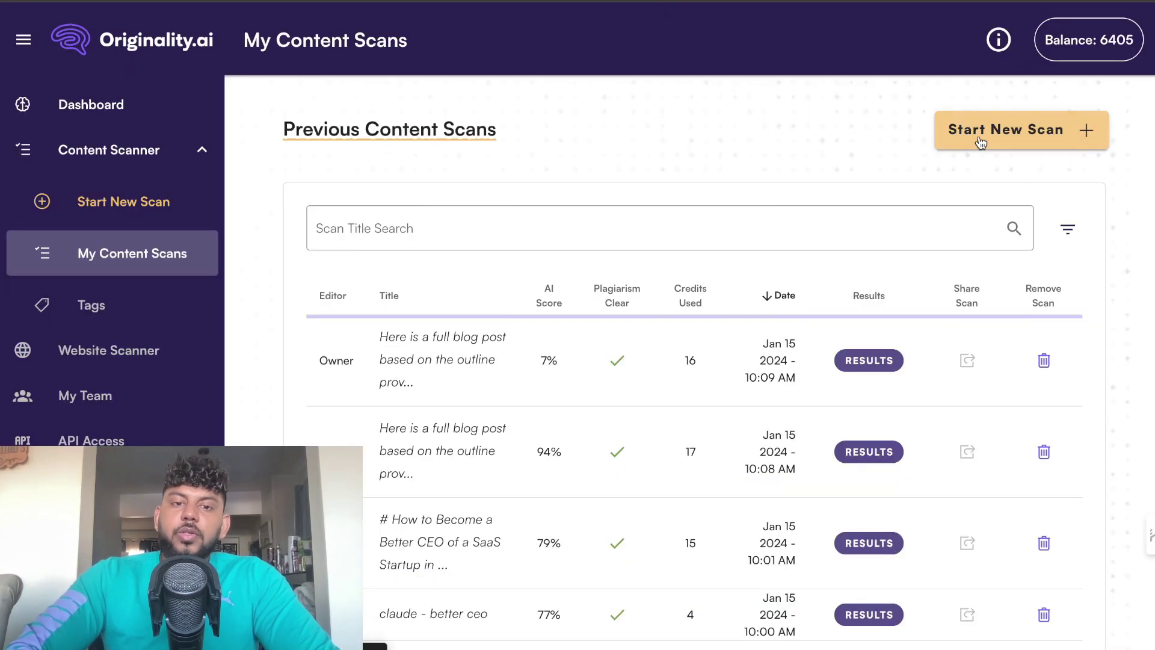
# Step: Paste the original 241-word LSAT passage into a new Originality.ai scan and run it
pyautogui.click(979, 141)
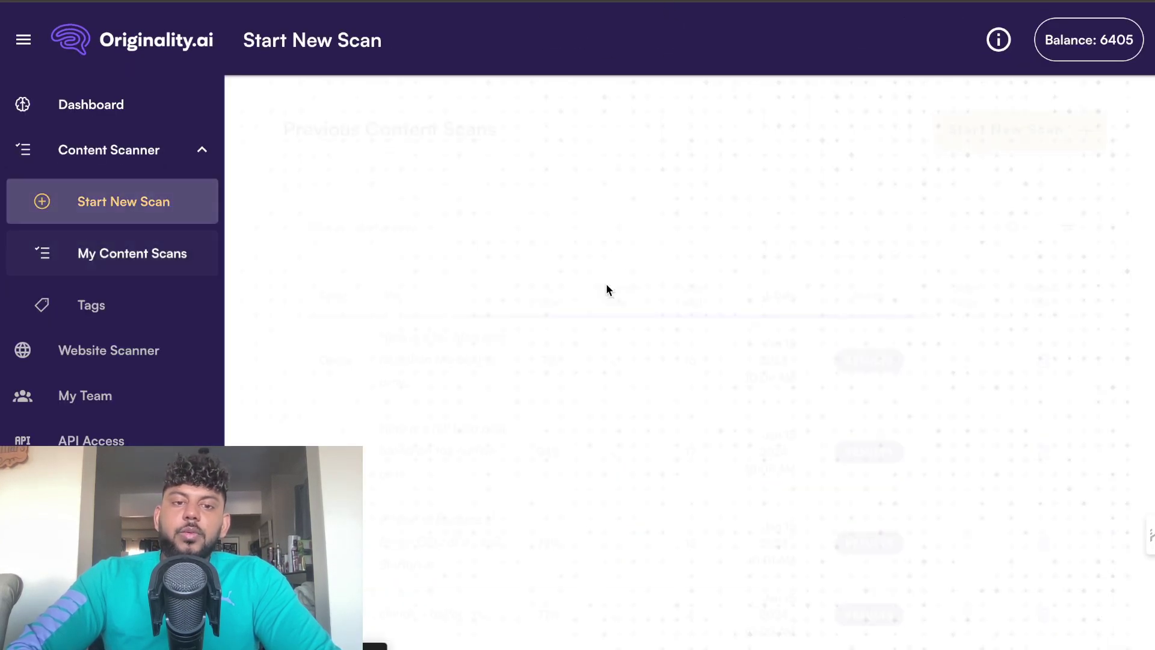
pyautogui.click(409, 469)
pyautogui.hotkey('ctrl', 'v')
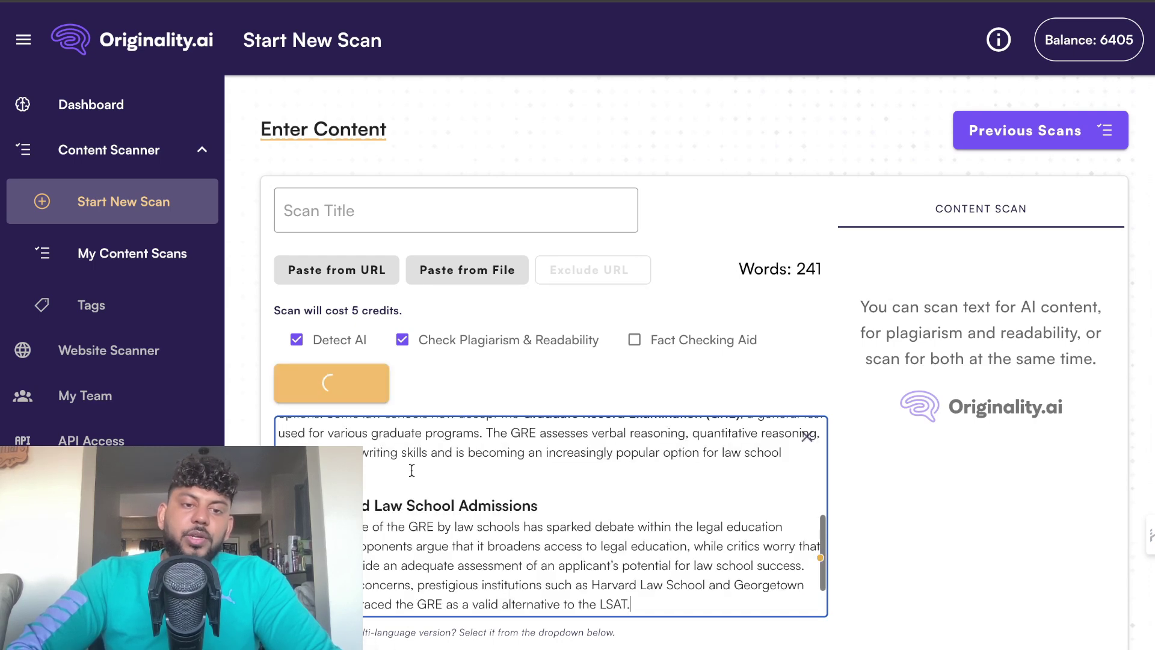
pyautogui.click(369, 389)
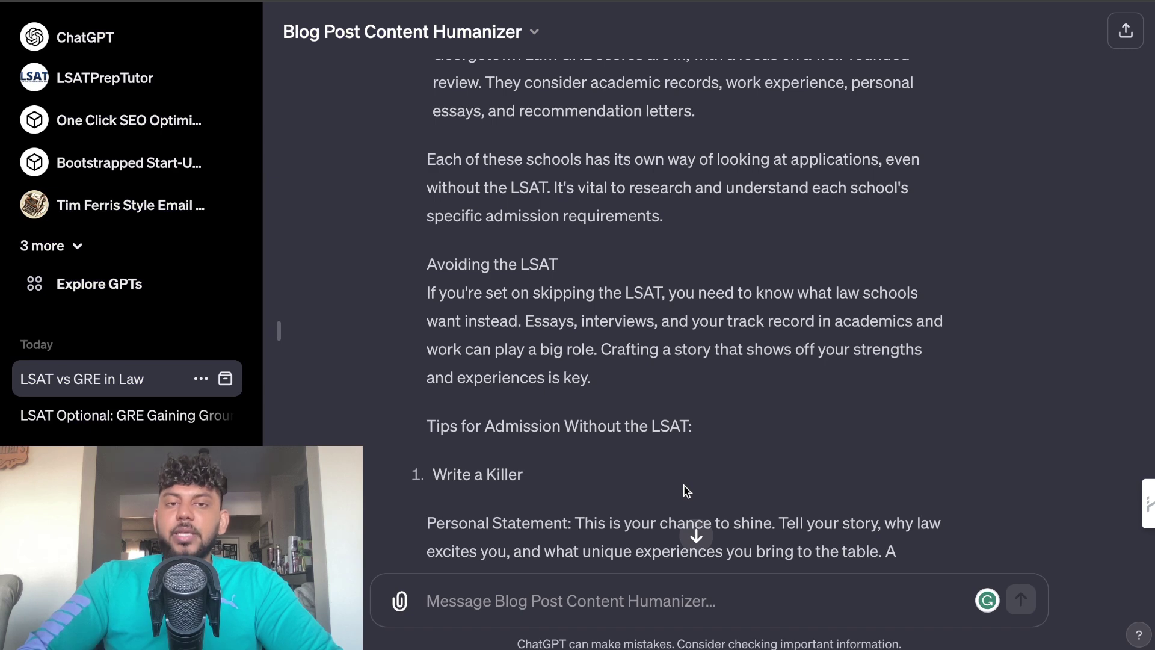
# Step: Scroll down the page to review its content, then open the screenshot tool
pyautogui.scroll(-10, 472, 361)
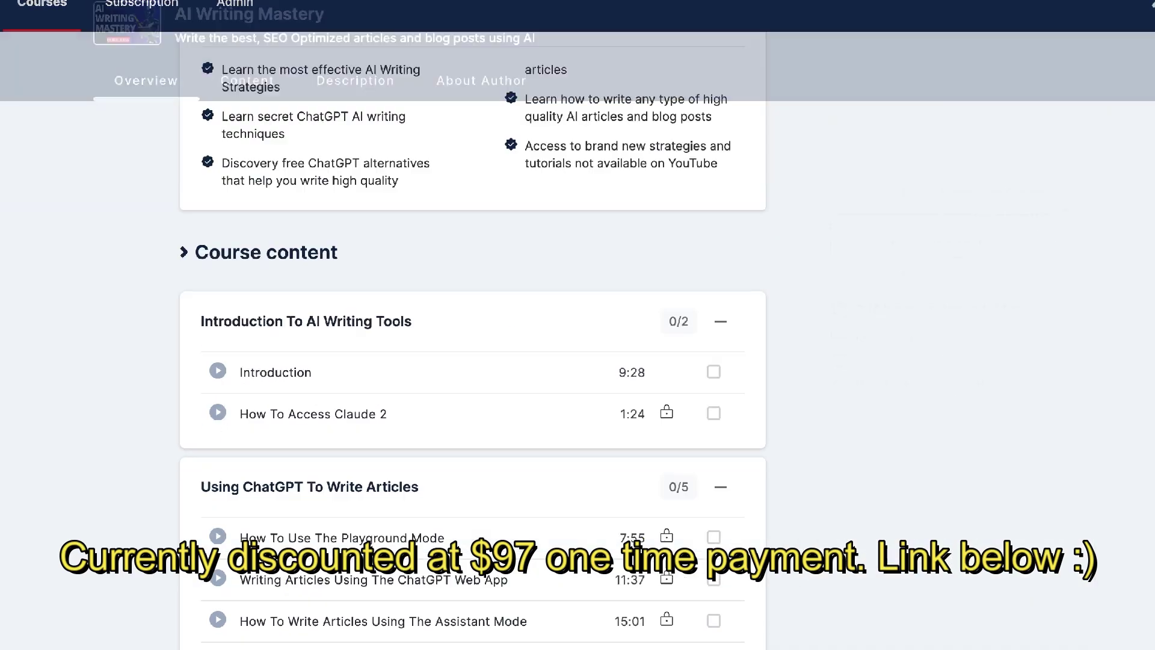
pyautogui.scroll(-14, 472, 361)
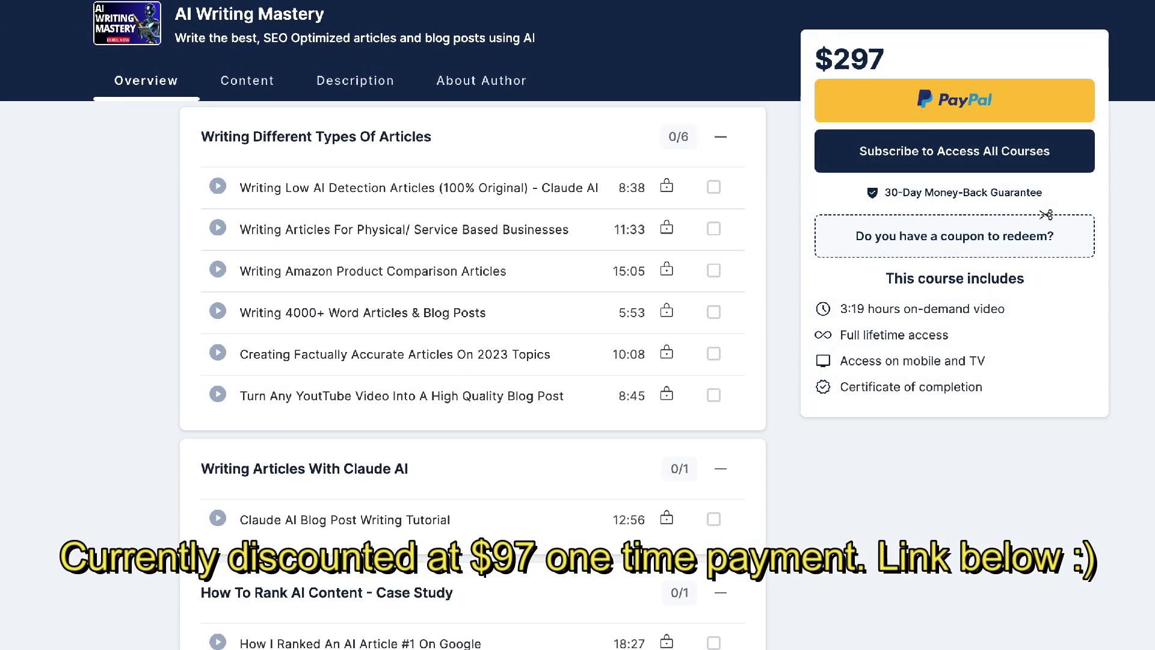
pyautogui.scroll(-3, 472, 361)
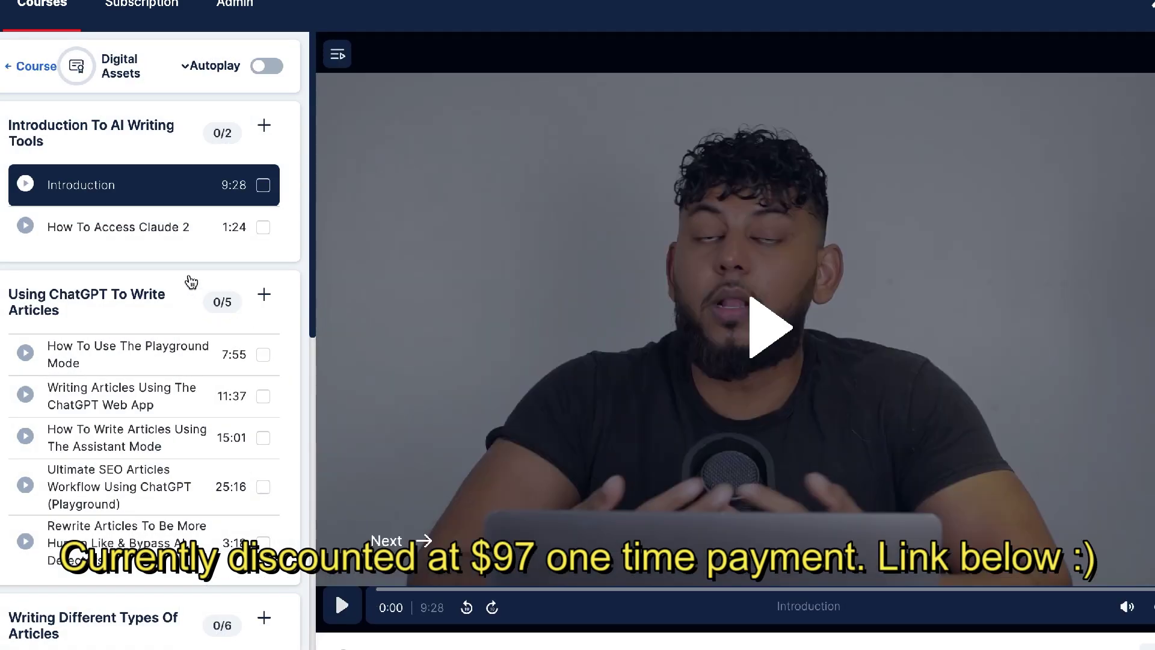
pyautogui.scroll(-5, 191, 281)
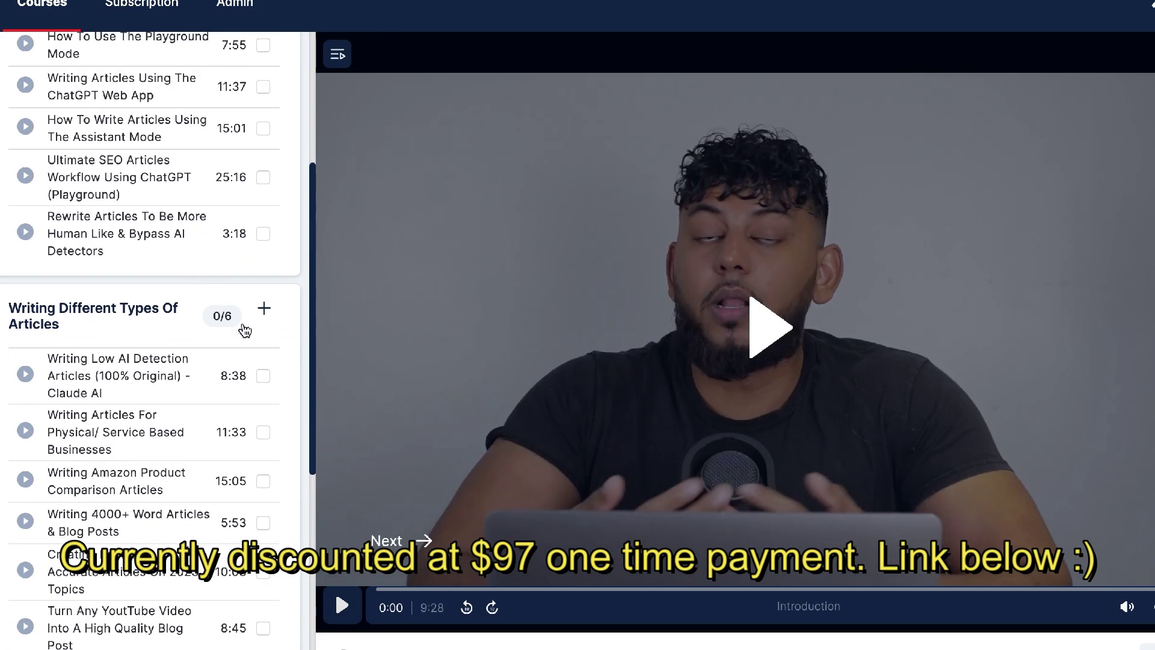
pyautogui.scroll(-7, 245, 330)
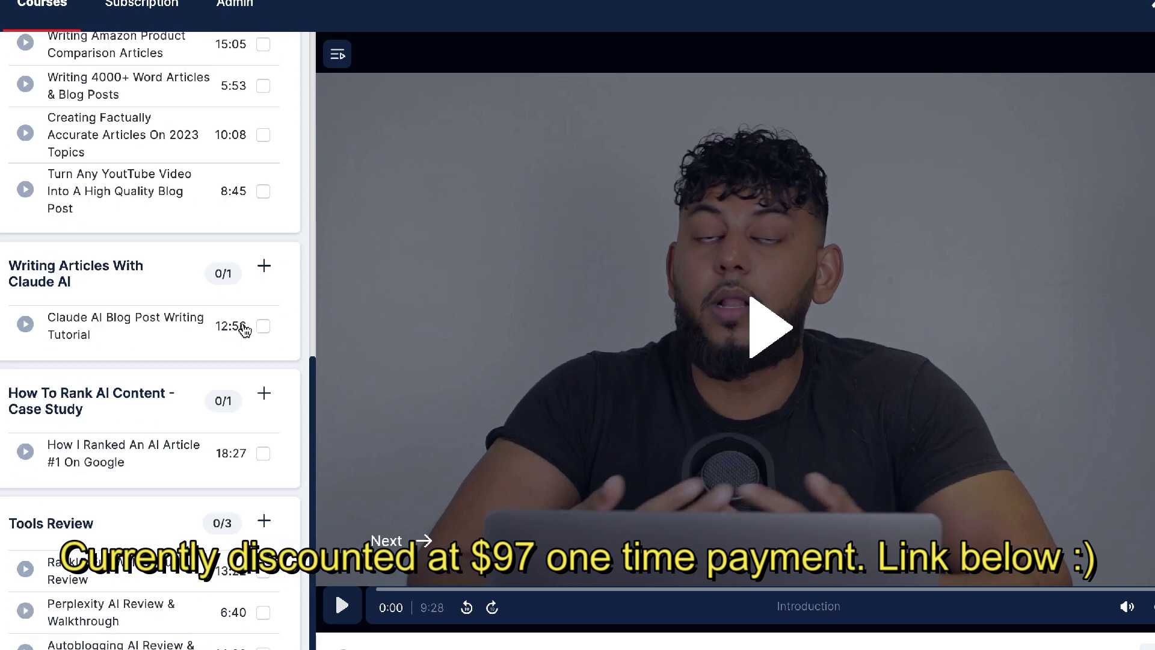
pyautogui.scroll(-3, 245, 330)
pyautogui.scroll(15, 244, 330)
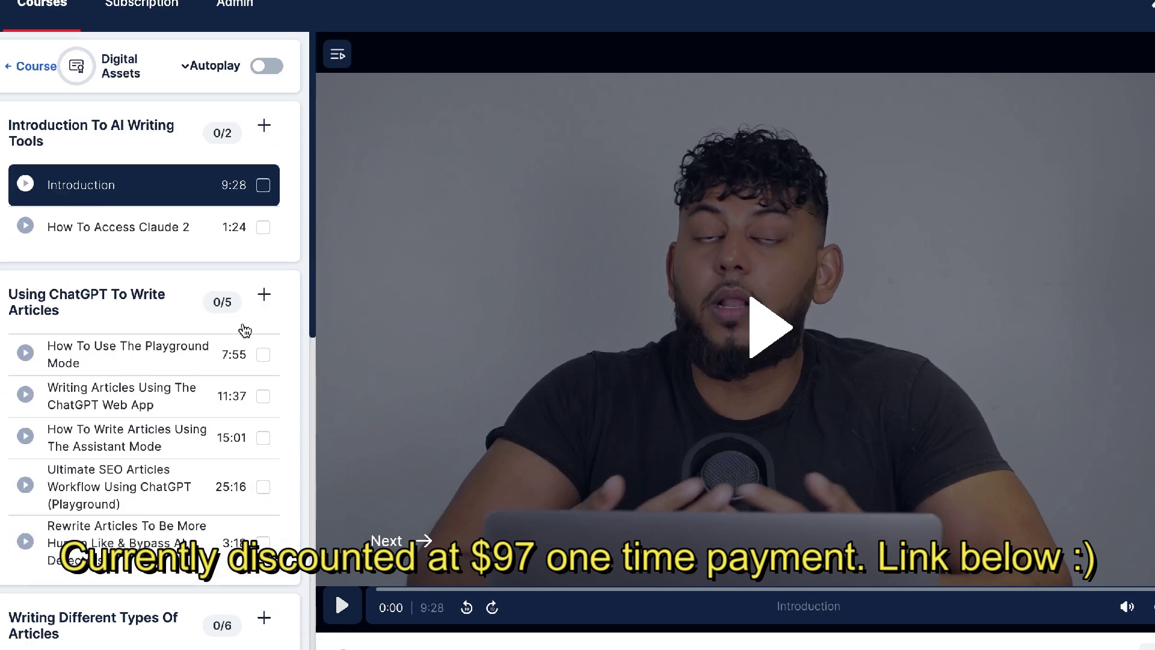
pyautogui.press('super+shift+5')
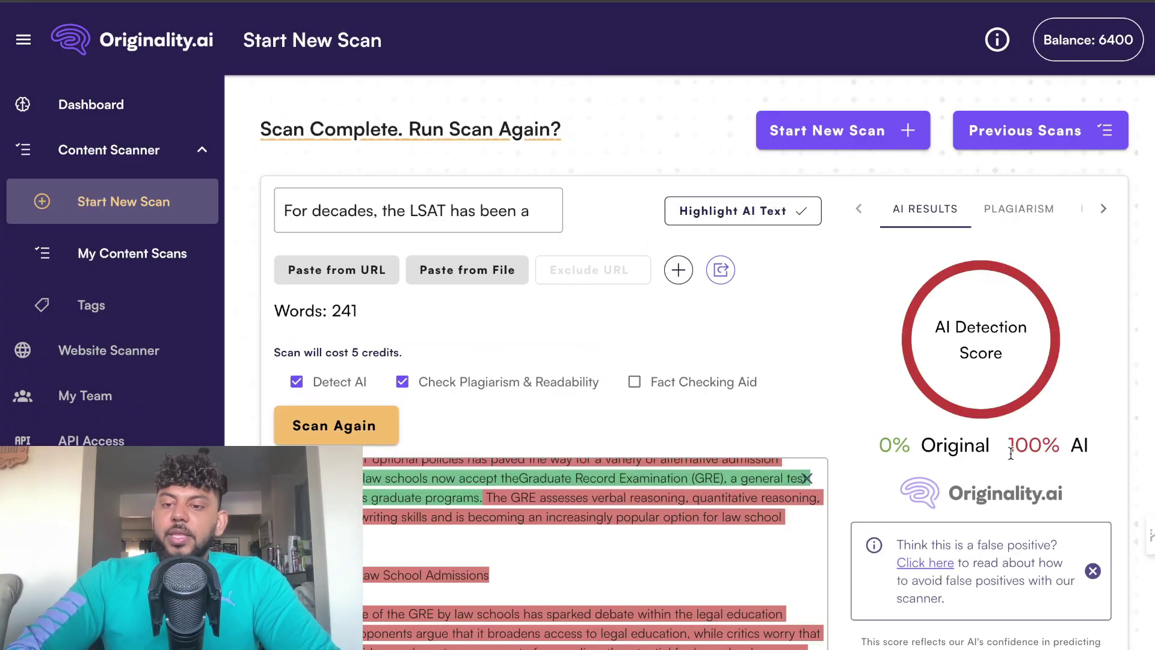
# Step: Highlight the 100% AI score and select the whole humanized ChatGPT rewrite
pyautogui.moveTo(1011, 454); pyautogui.dragTo(1087, 453)
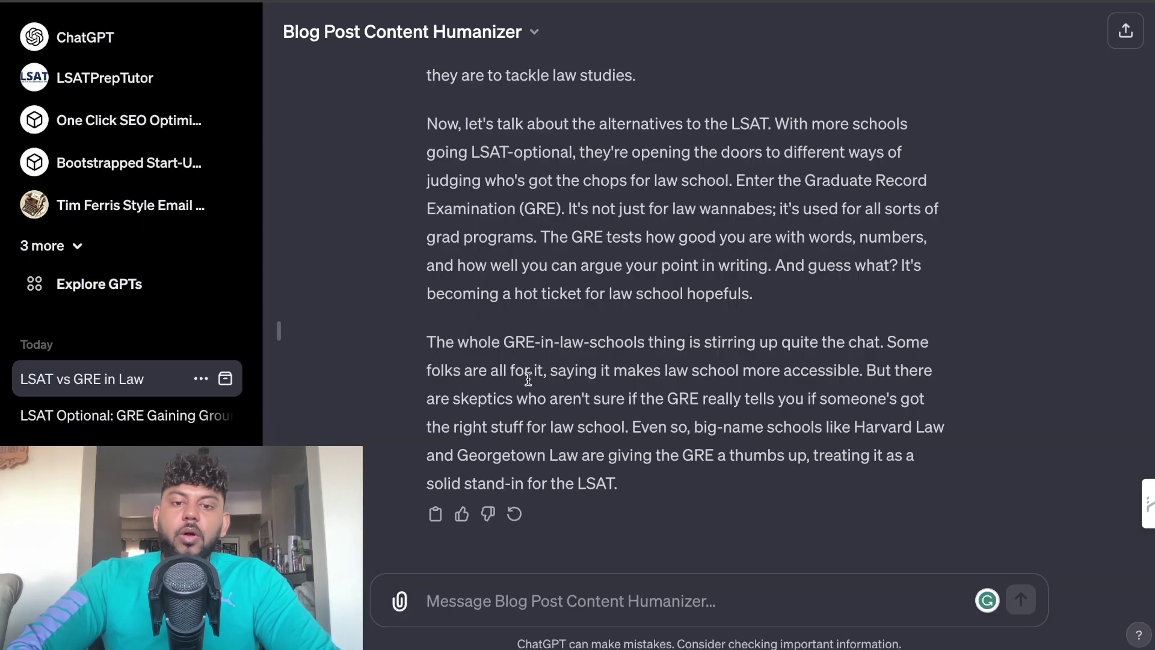
pyautogui.moveTo(639, 490); pyautogui.dragTo(426, 313)
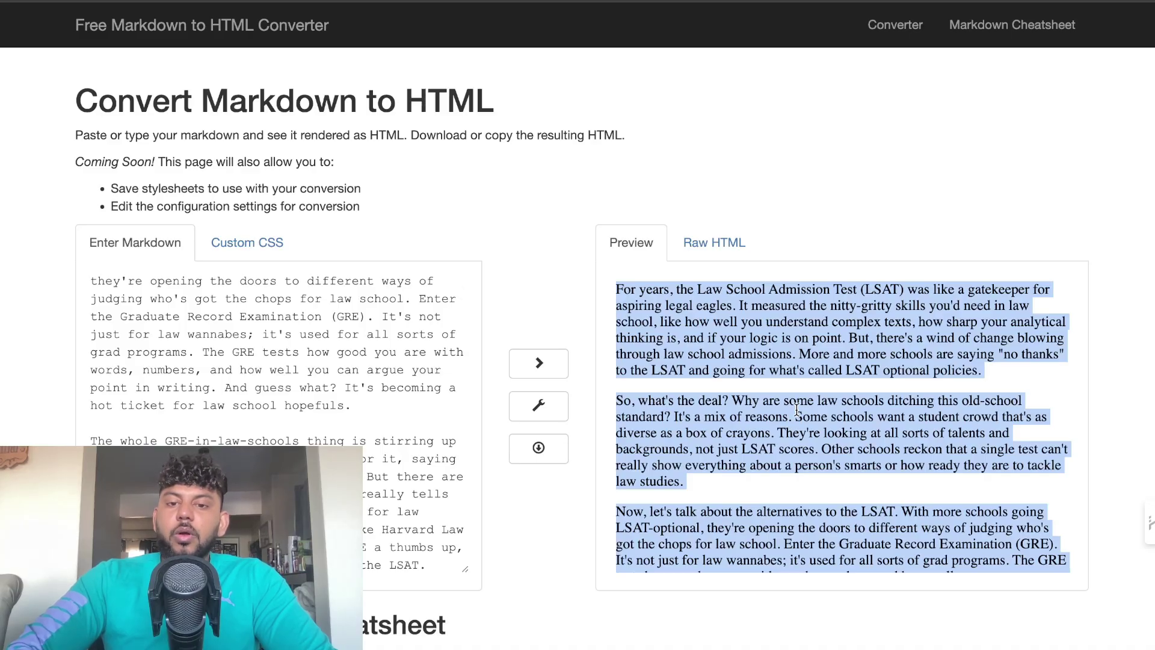
# Step: Copy the humanized LSAT article text from the converter's Preview pane
pyautogui.scroll(-5, 797, 409)
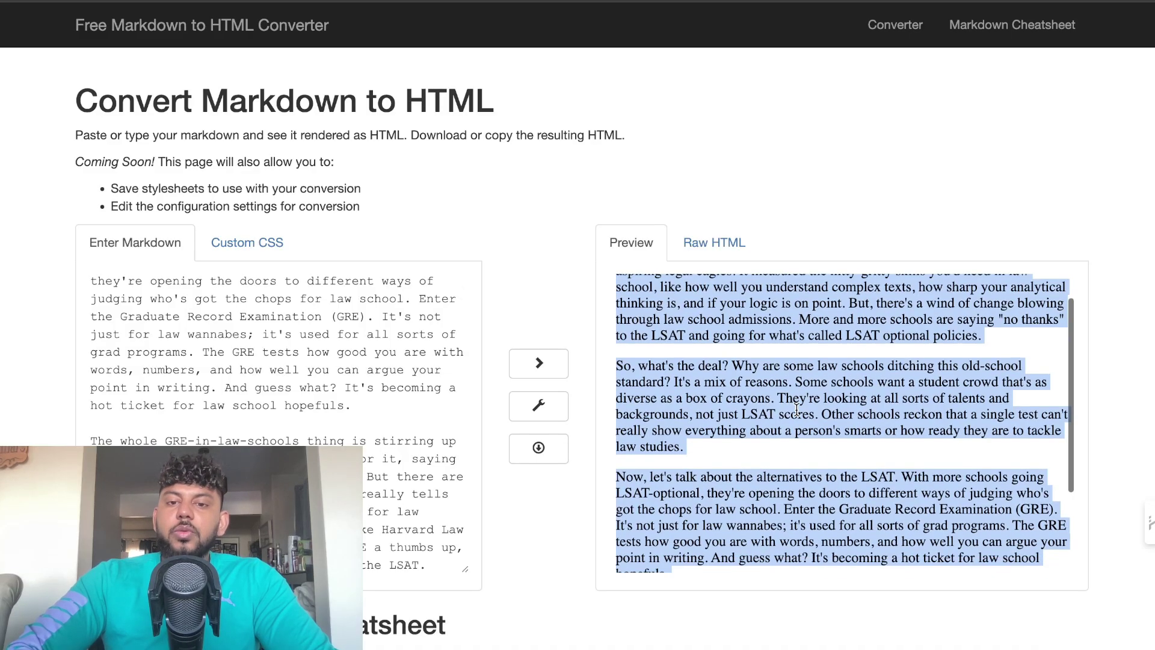
pyautogui.rightClick(742, 423)
pyautogui.click(768, 402)
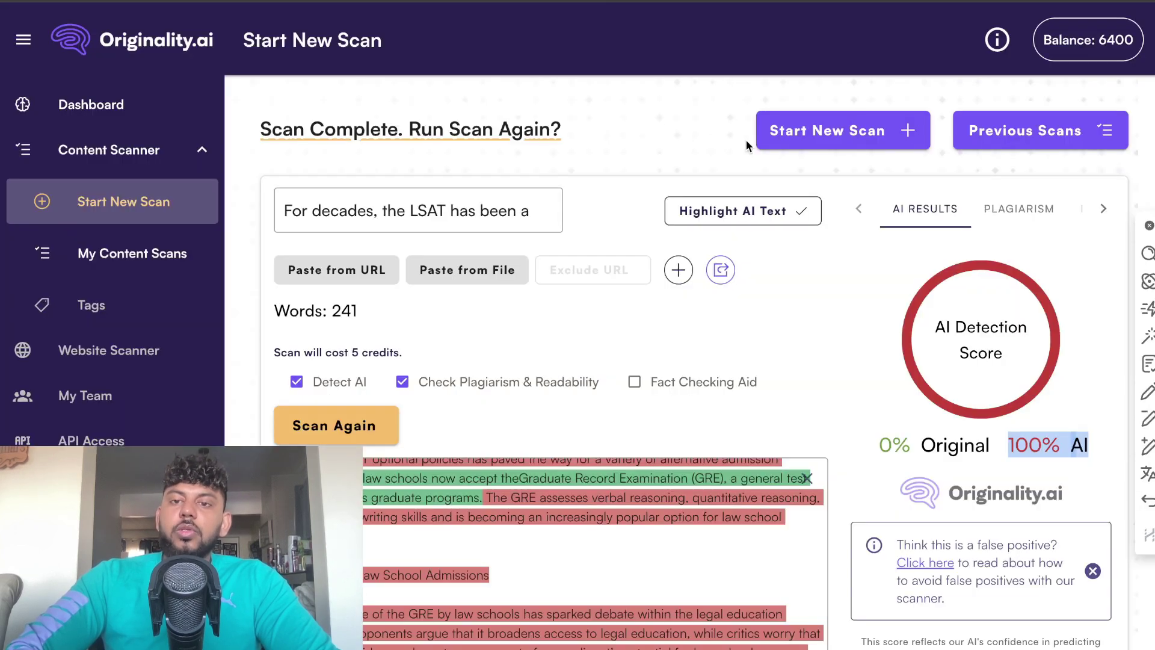
# Step: Paste the 295-word rewrite into a new Originality.ai scan and highlight its 99% Original score
pyautogui.click(783, 139)
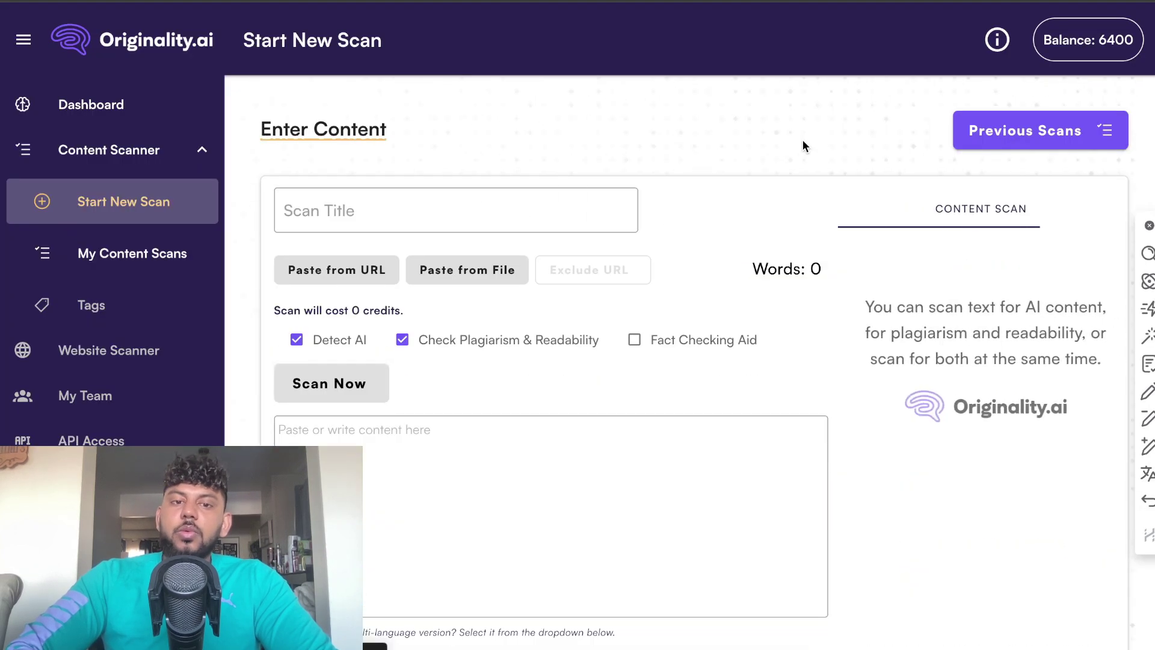
pyautogui.click(423, 485)
pyautogui.hotkey('ctrl', 'v')
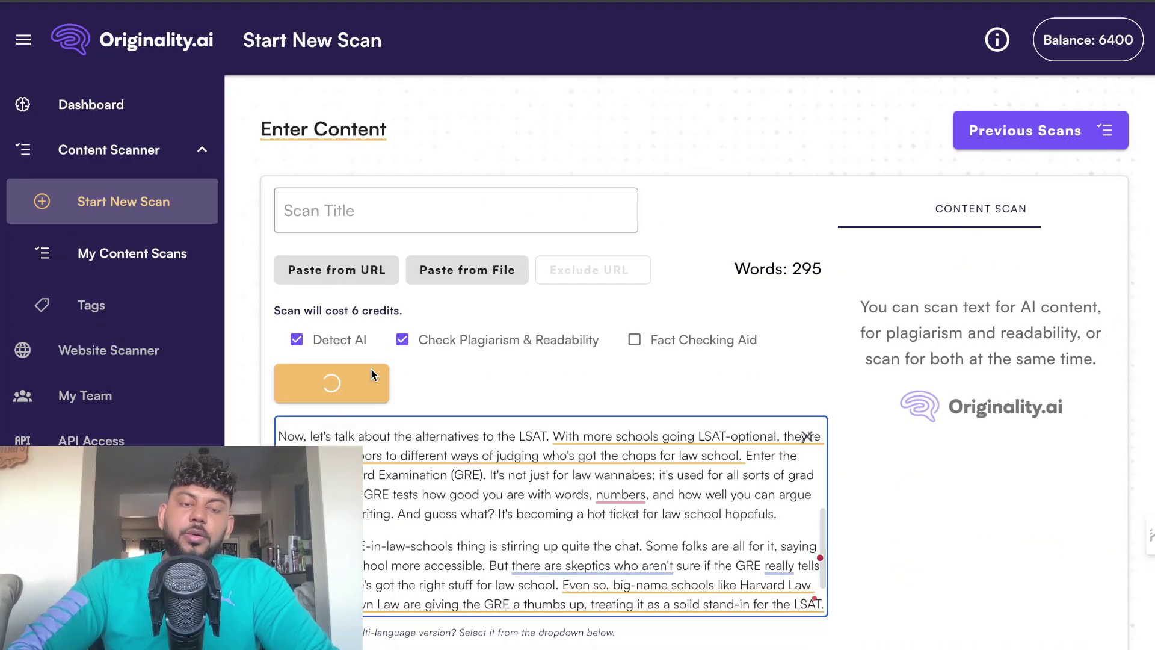
pyautogui.click(356, 386)
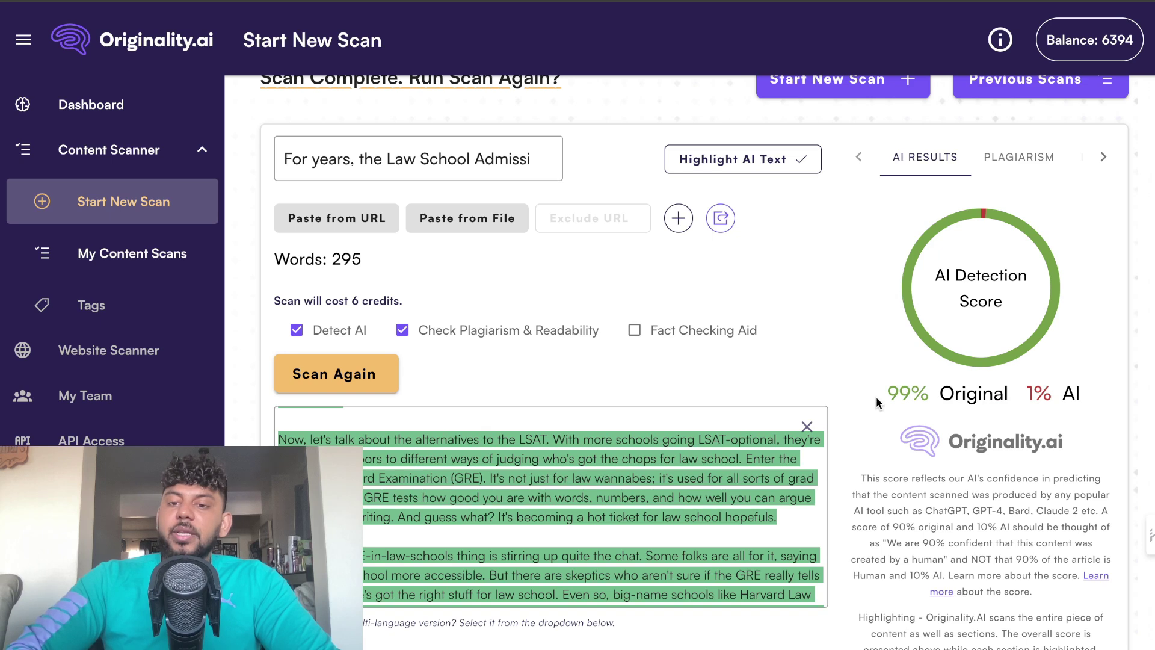
pyautogui.moveTo(876, 395); pyautogui.dragTo(974, 398)
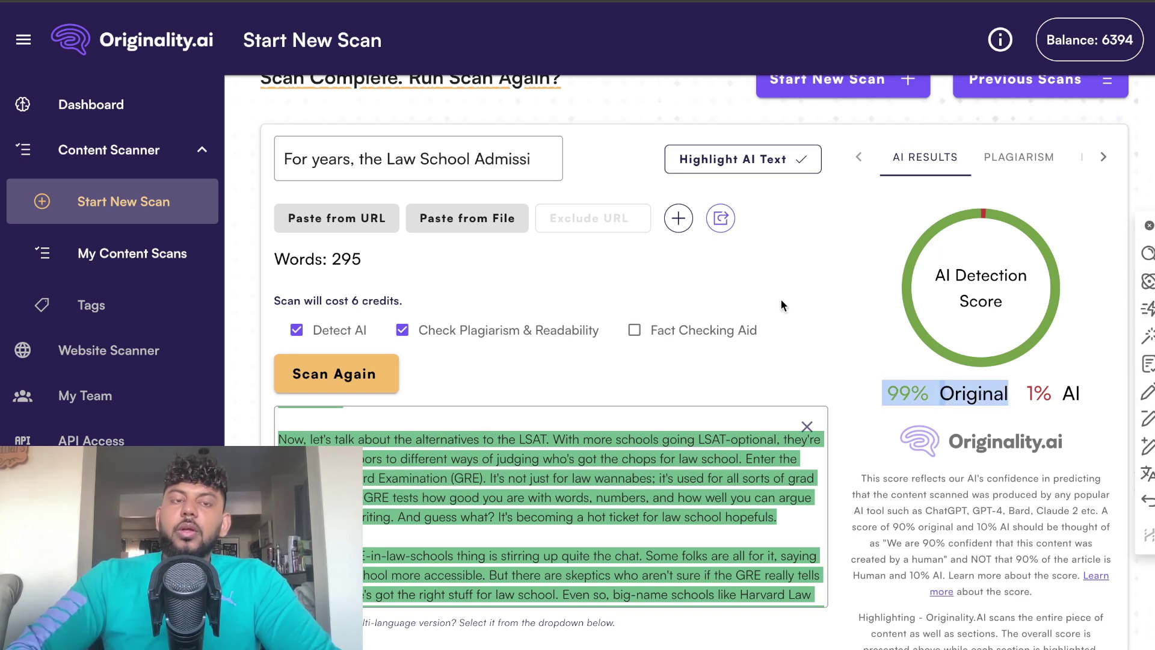
pyautogui.moveTo(884, 390); pyautogui.dragTo(1011, 391)
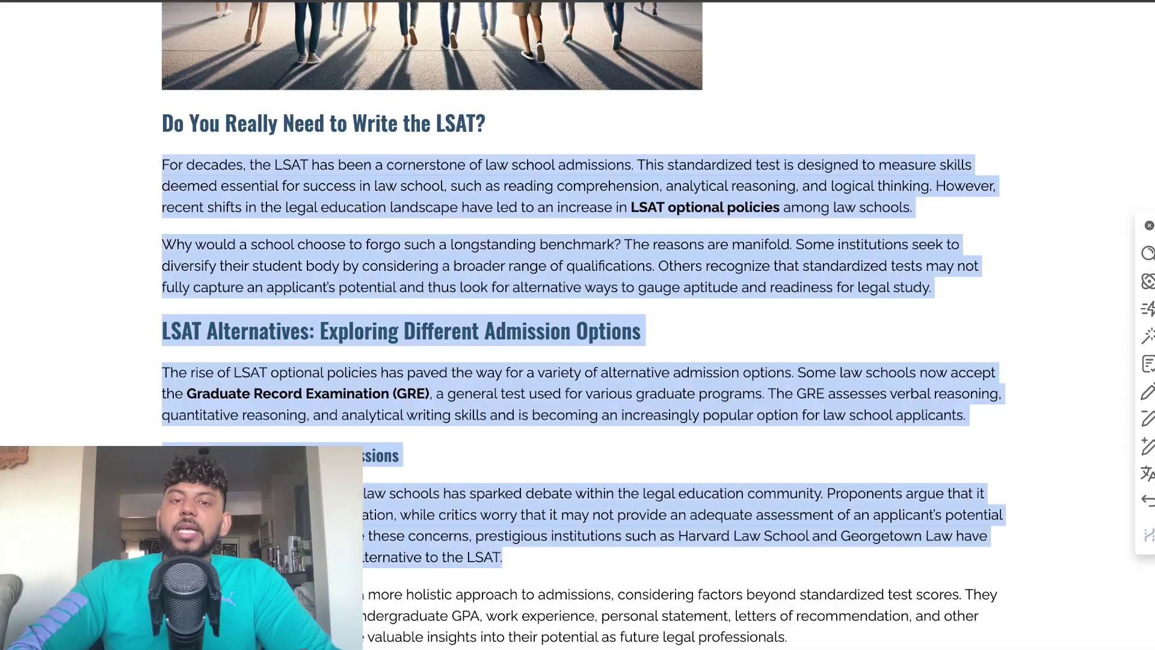
# Step: Scroll through the original 'Do You Really Need to Write the LSAT?' article on the blog
pyautogui.scroll(-5, 578, 301)
pyautogui.scroll(5, 577, 301)
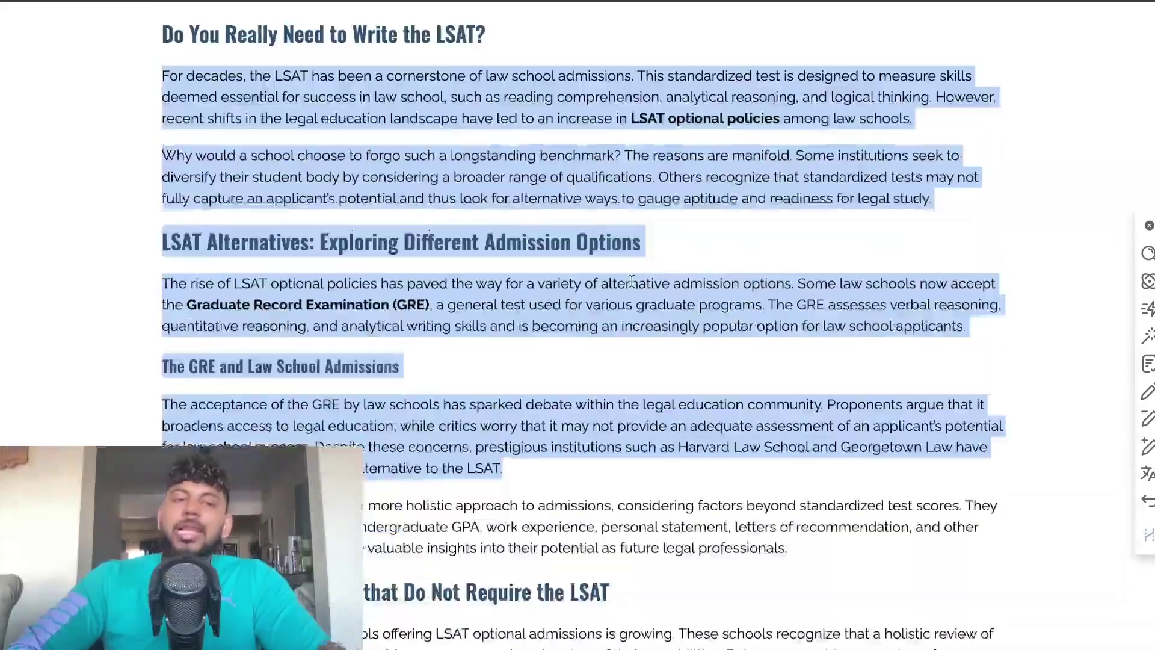
pyautogui.scroll(-5, 631, 280)
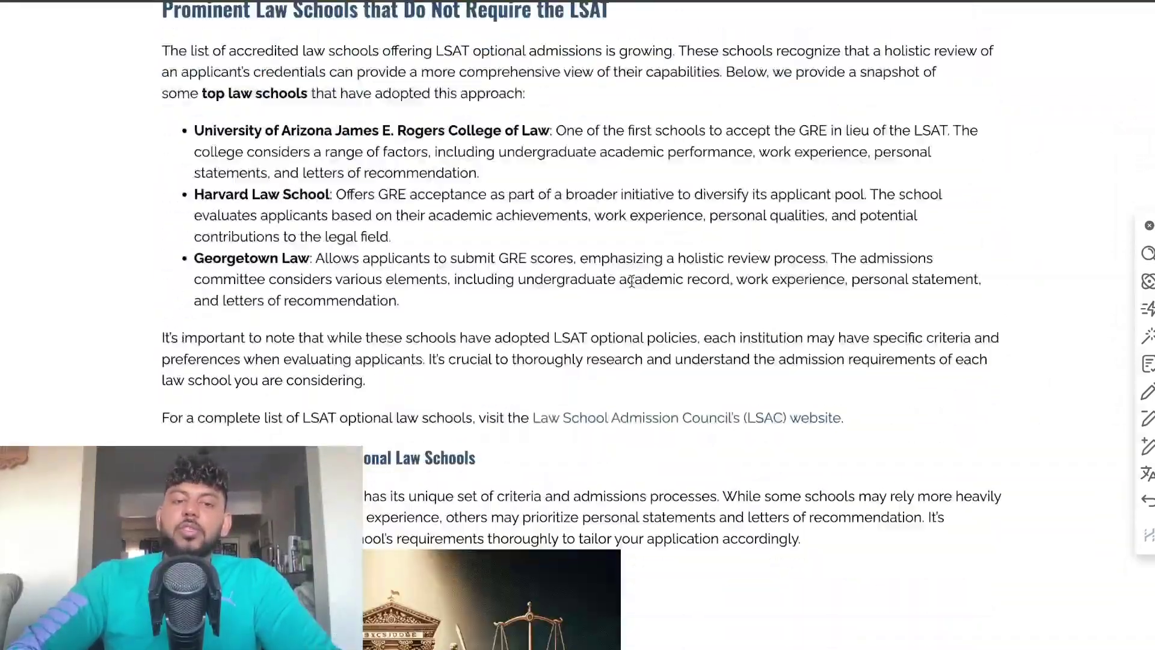
pyautogui.scroll(-10, 630, 280)
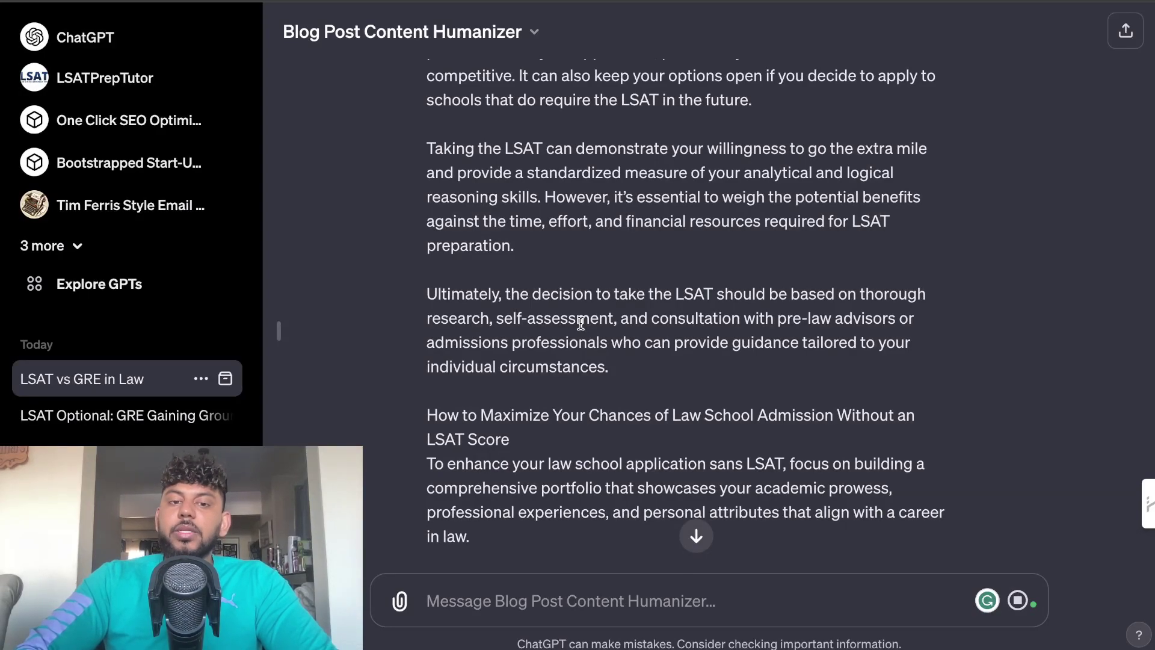
# Step: Follow the Humanizer's streaming LSAT rewrite down to its conclusion
pyautogui.scroll(-10, 581, 323)
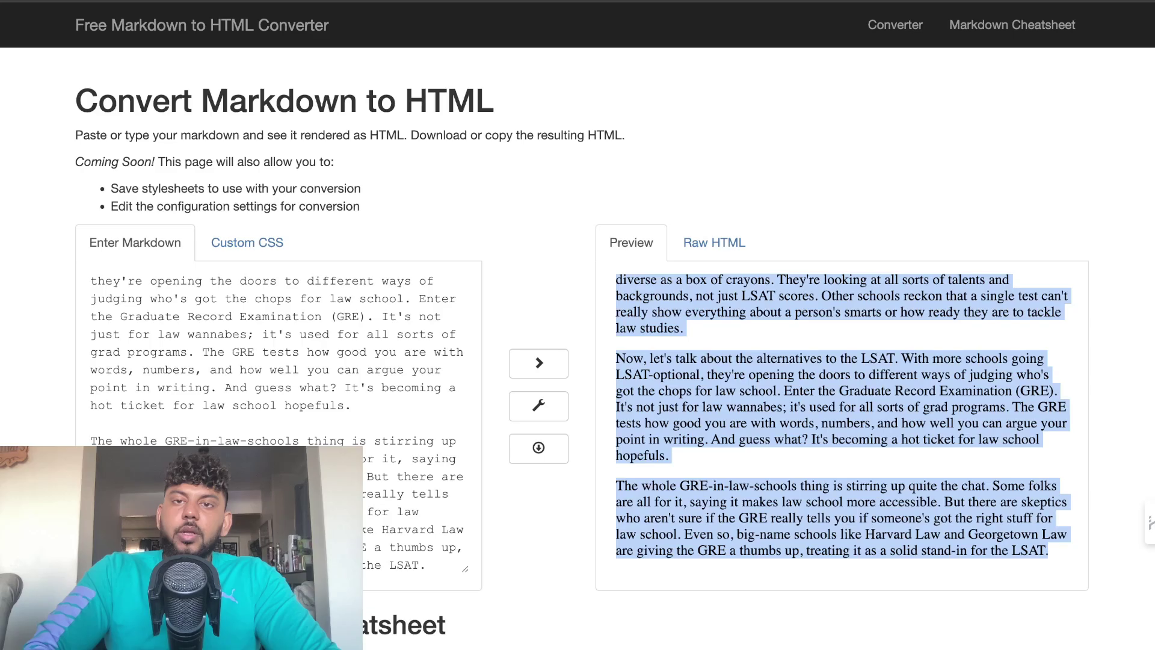
pyautogui.scroll(-1, 318, 317)
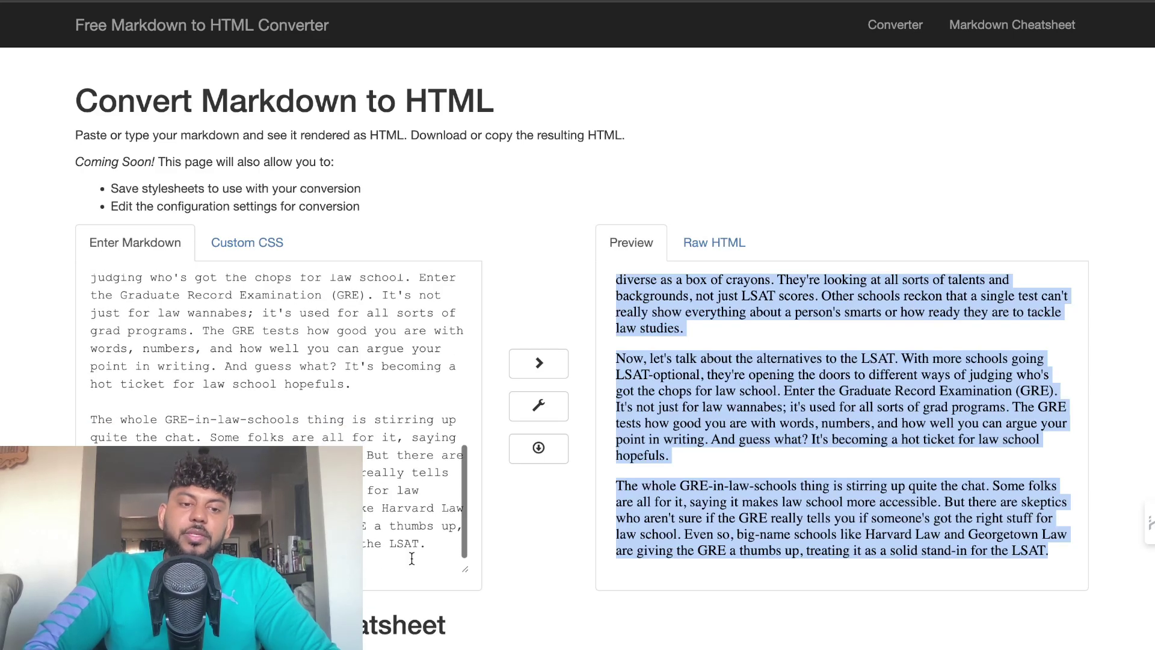
# Step: Scan the full 1,067-word article, highlight its 98% Original score and review the results
pyautogui.hotkey('ctrl', 'a')
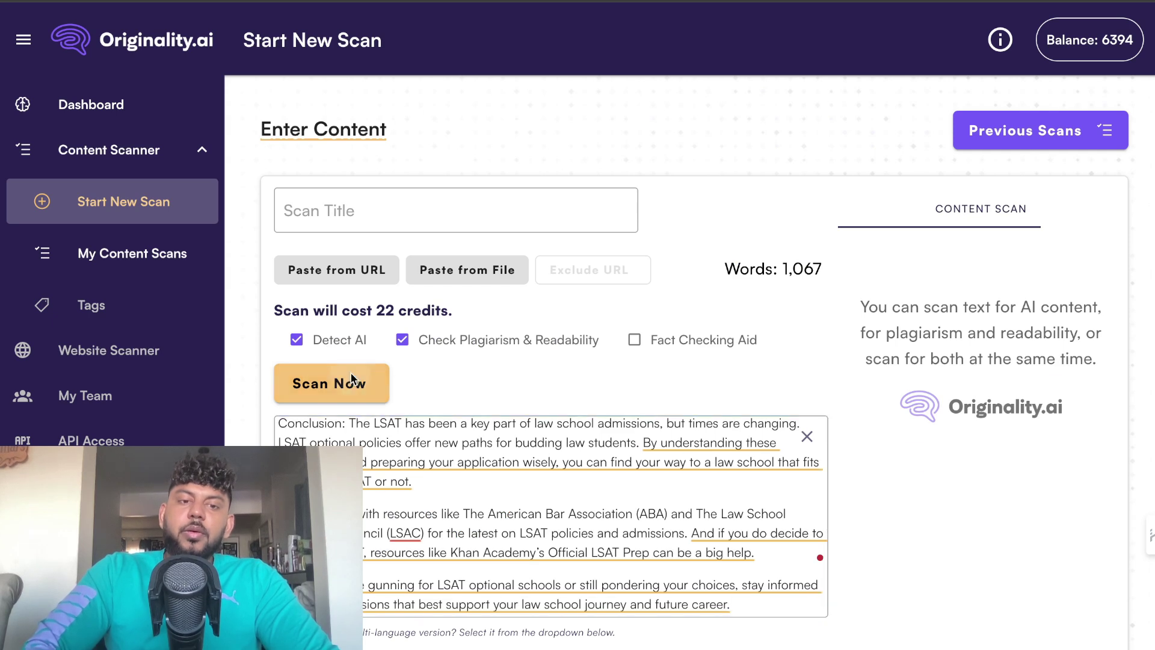
pyautogui.click(351, 378)
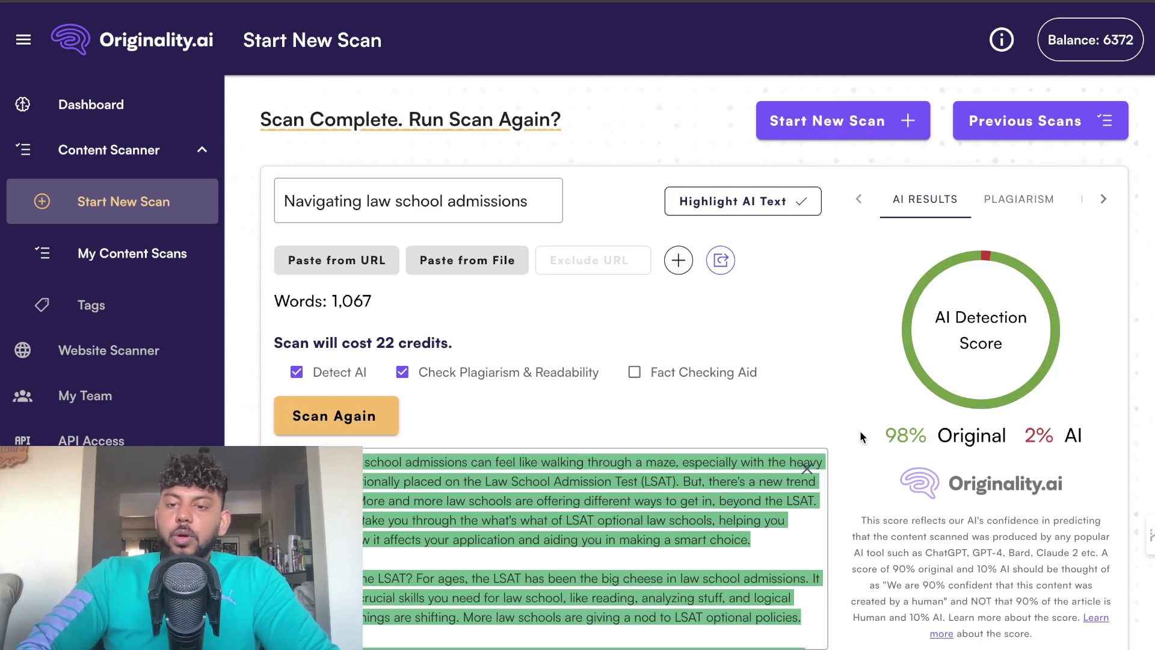
pyautogui.moveTo(882, 436); pyautogui.dragTo(984, 438)
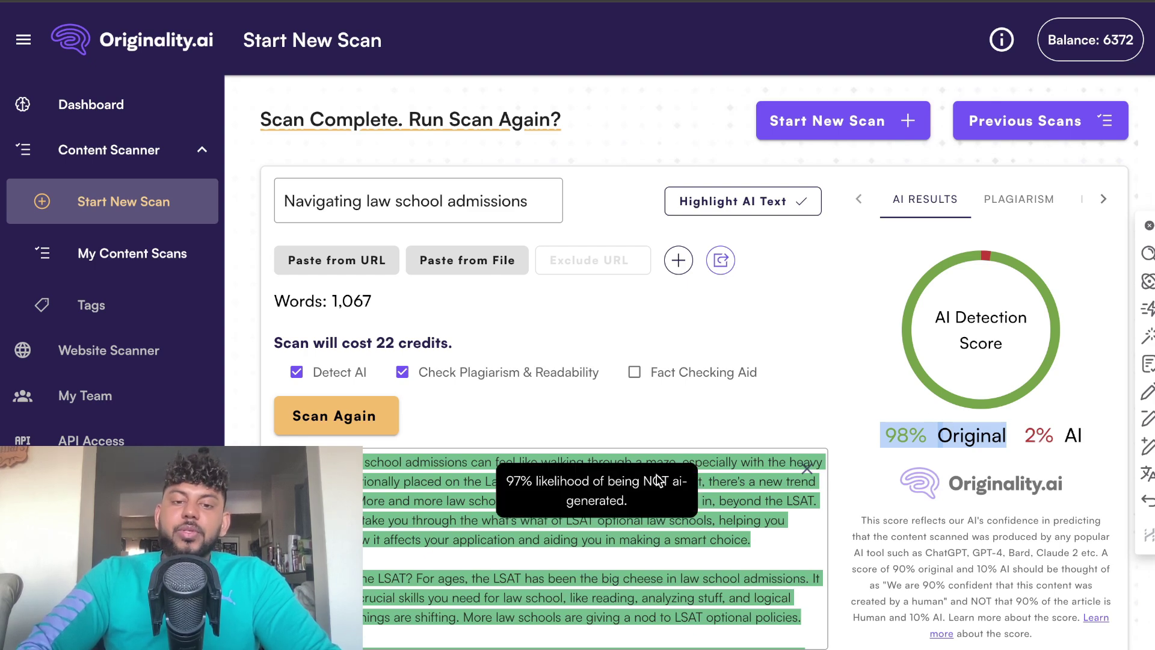
pyautogui.scroll(-8, 657, 474)
pyautogui.scroll(-5, 656, 474)
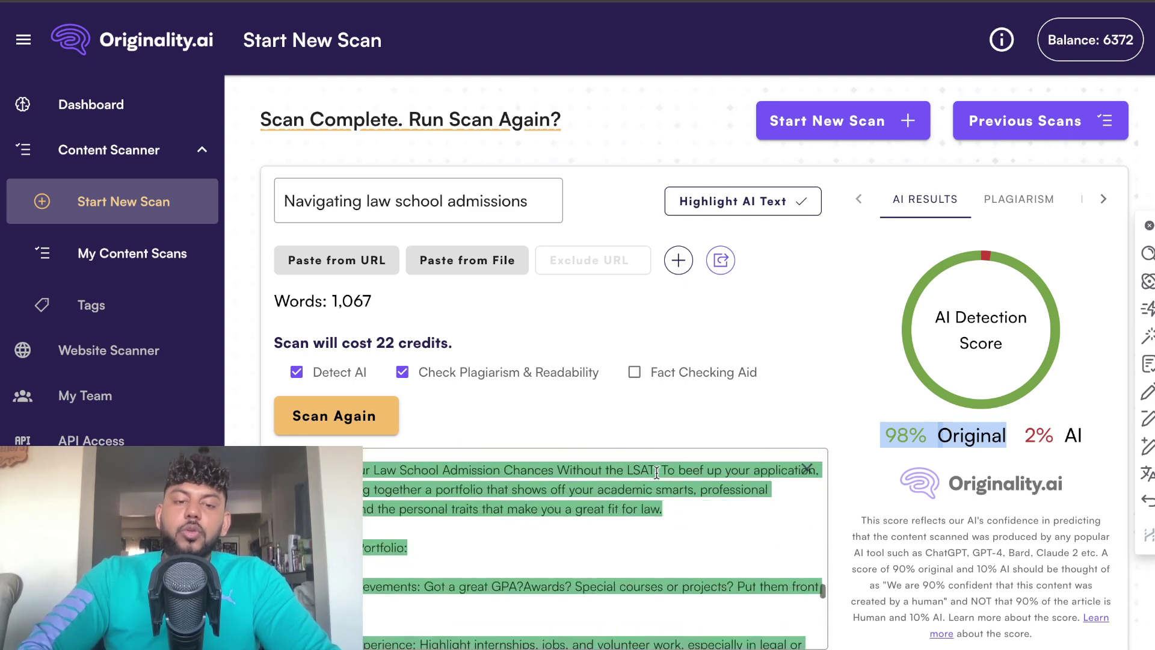
pyautogui.scroll(-6, 692, 431)
pyautogui.scroll(5, 692, 431)
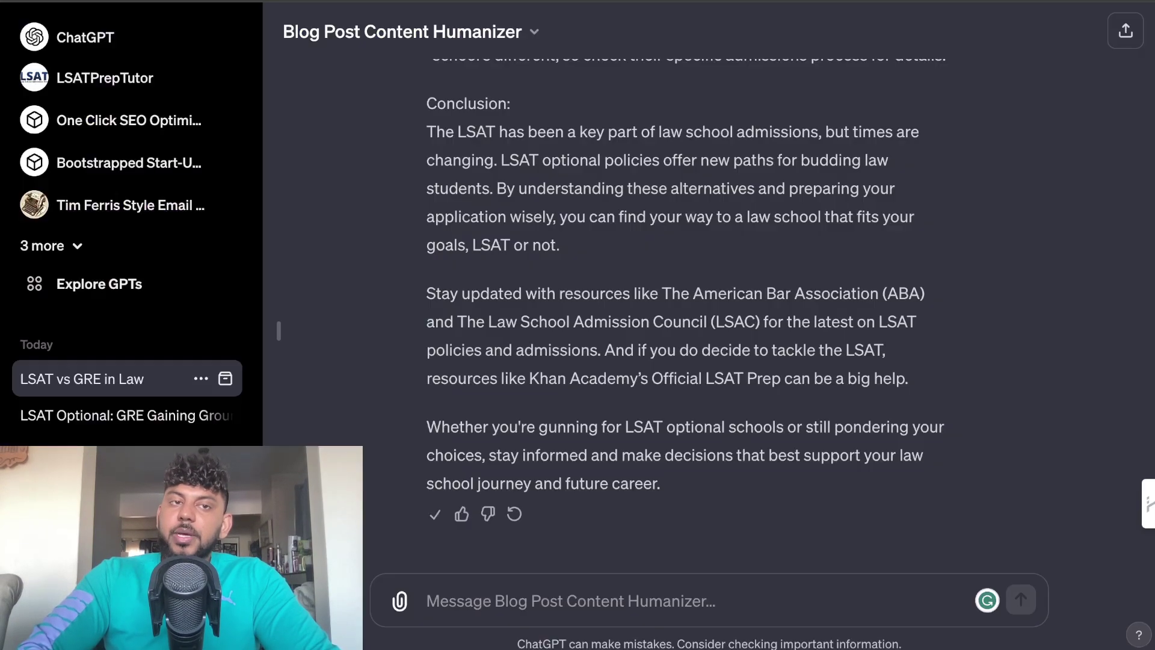
pyautogui.scroll(1, 518, 260)
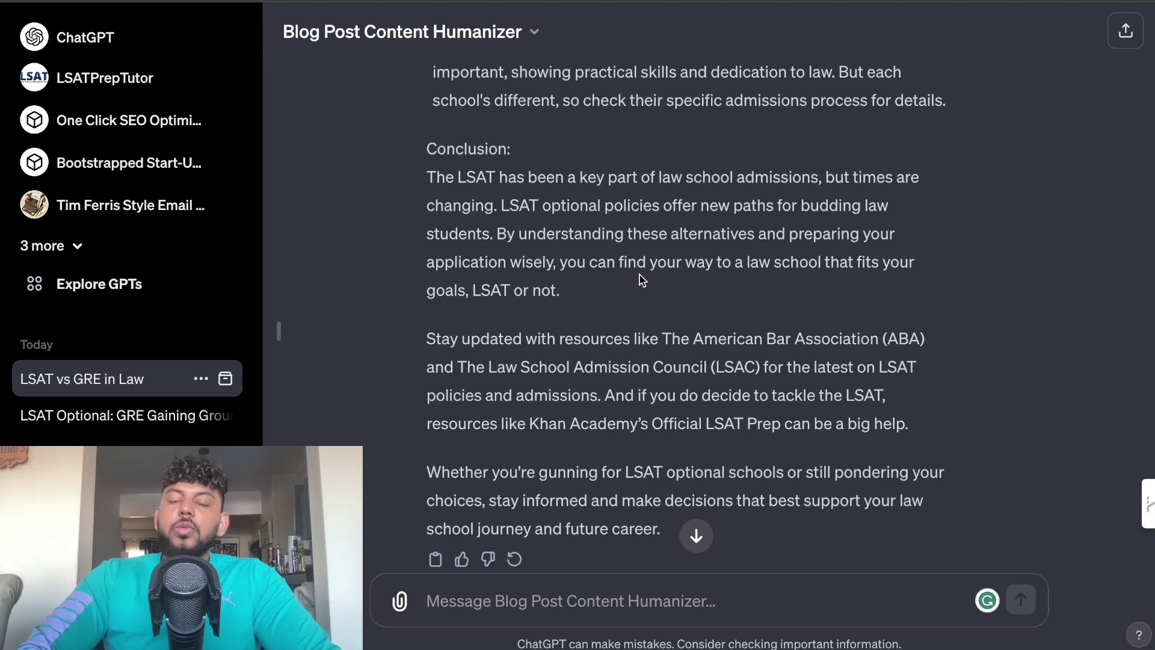
pyautogui.scroll(15, 685, 485)
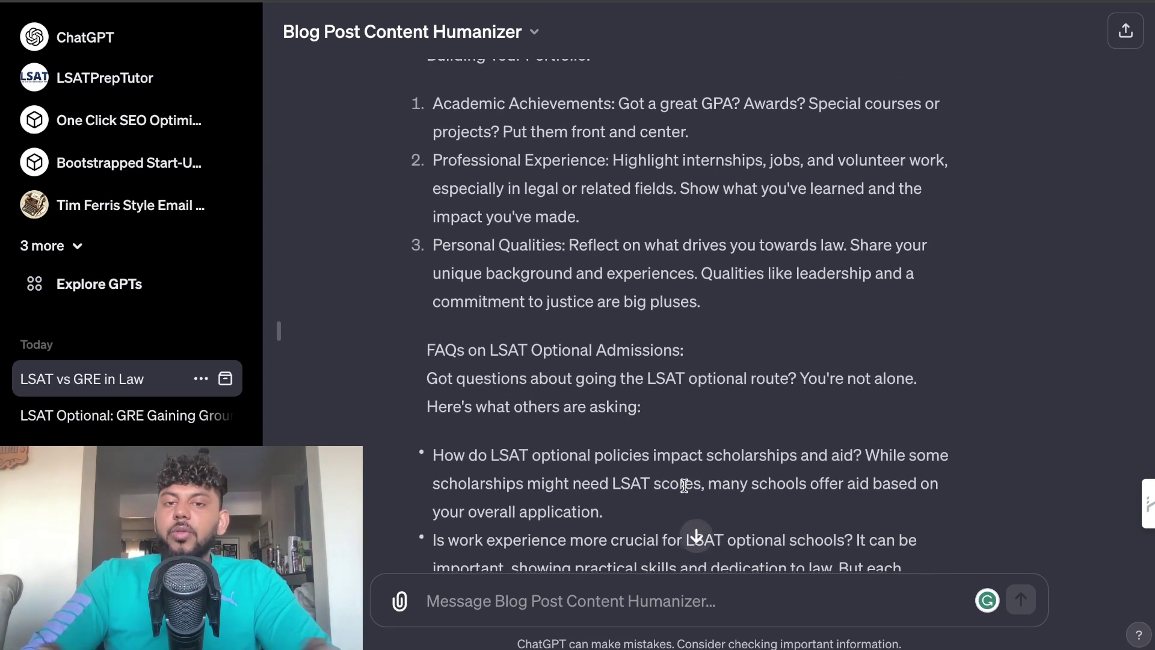
pyautogui.scroll(12, 685, 485)
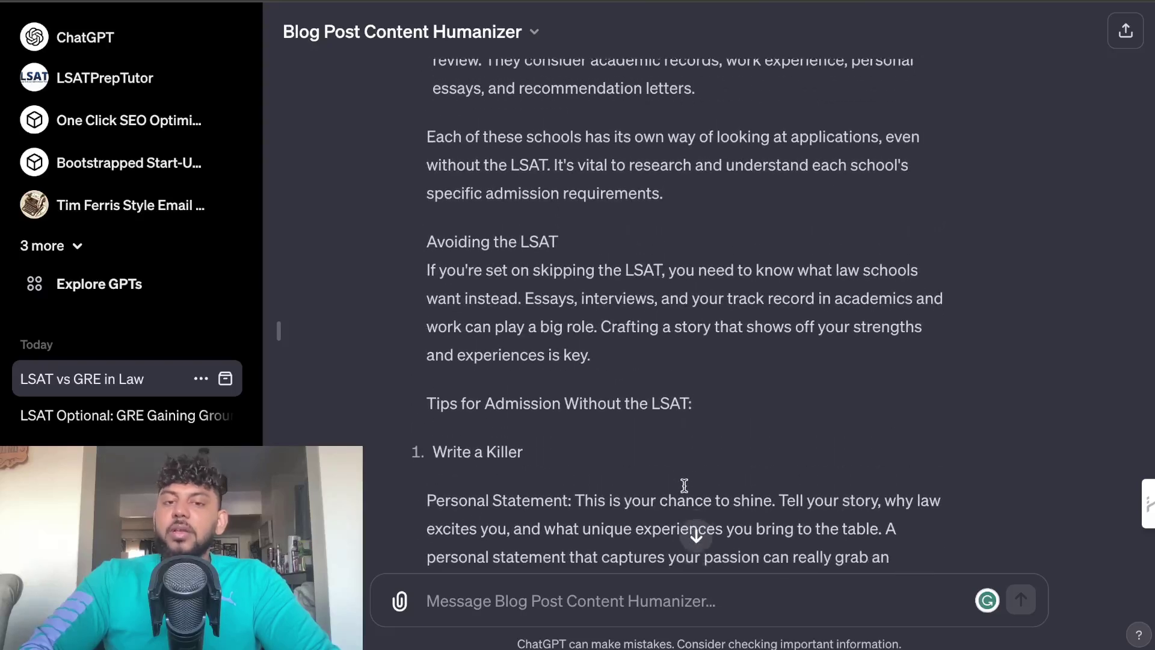